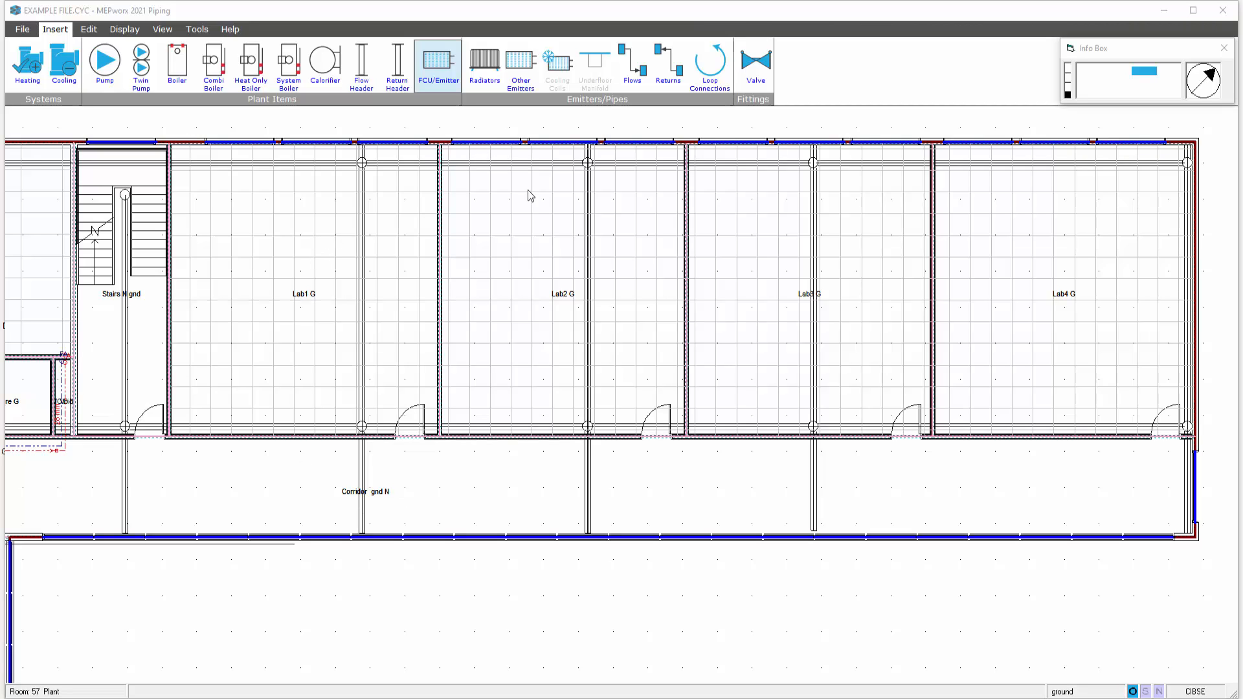
Start a new heating and cooling fan coil unit with a width of 1000 mm and an elevation of 3100 mm
key("Escape")
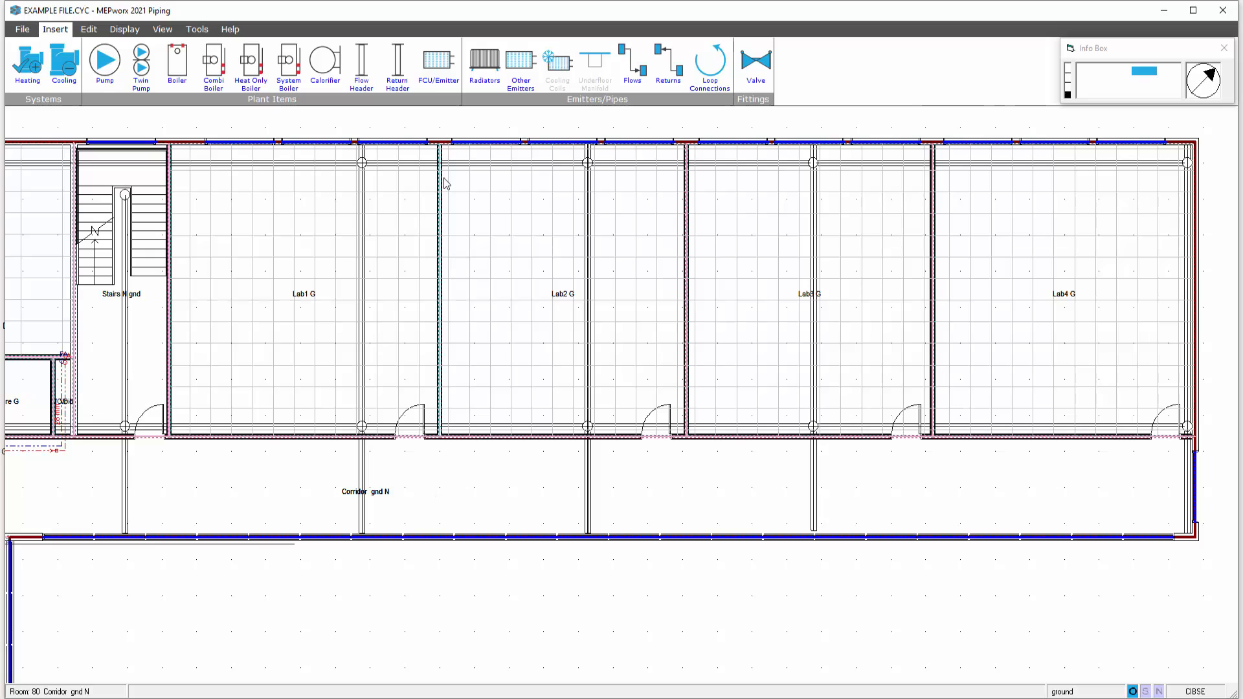
left_click(432, 63)
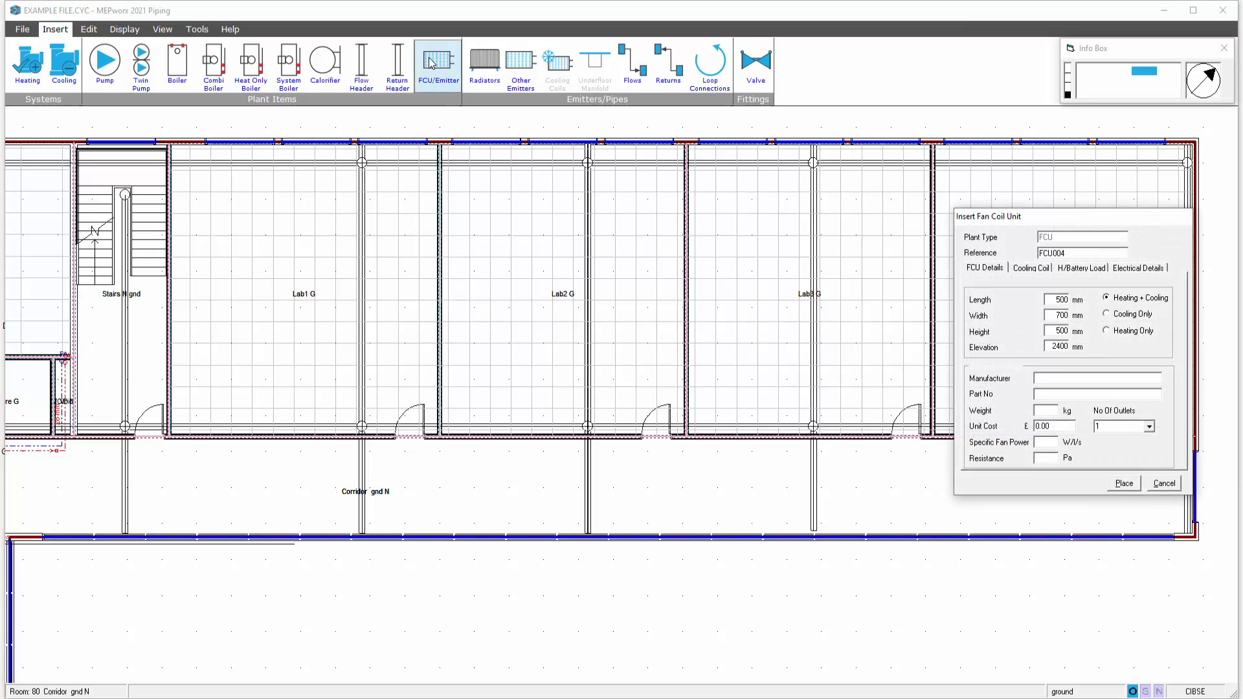
left_click_drag(1031, 223, 636, 228)
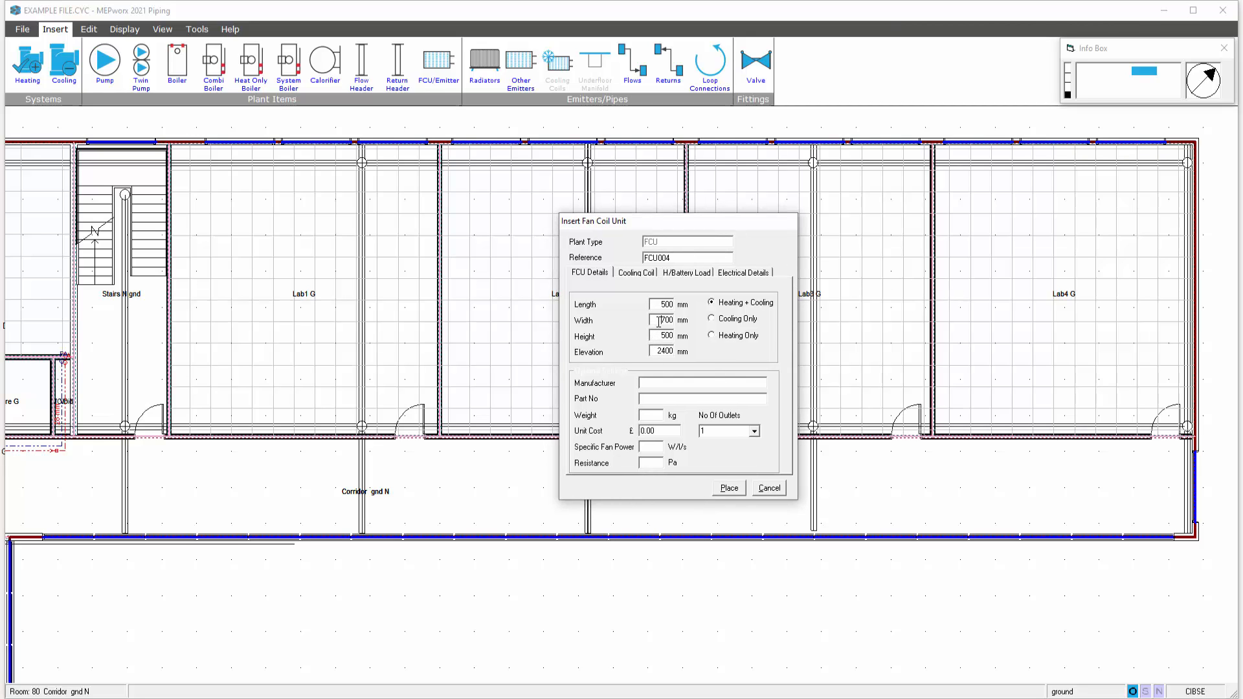
left_click_drag(658, 322, 677, 322)
type("1")
left_click_drag(658, 351, 673, 350)
type("3100")
Set the new fan coil unit's cooling coil load to 30 kW and its heater battery load to 6 kW
left_click(632, 275)
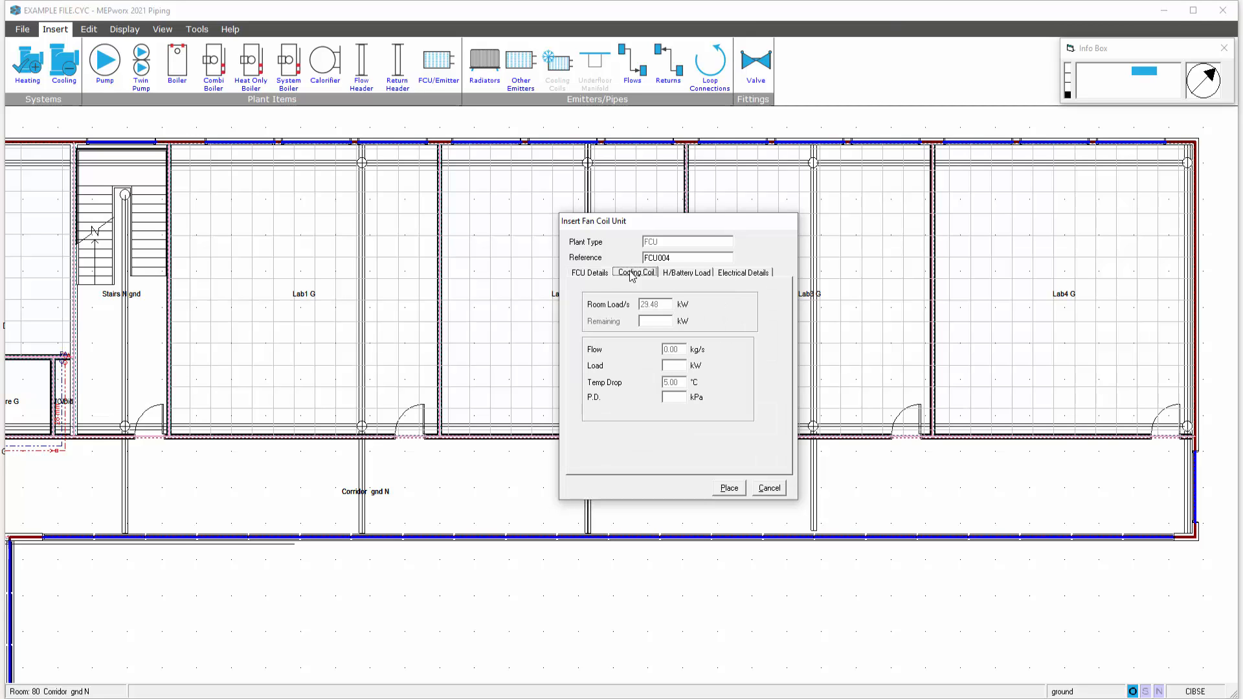
left_click(676, 275)
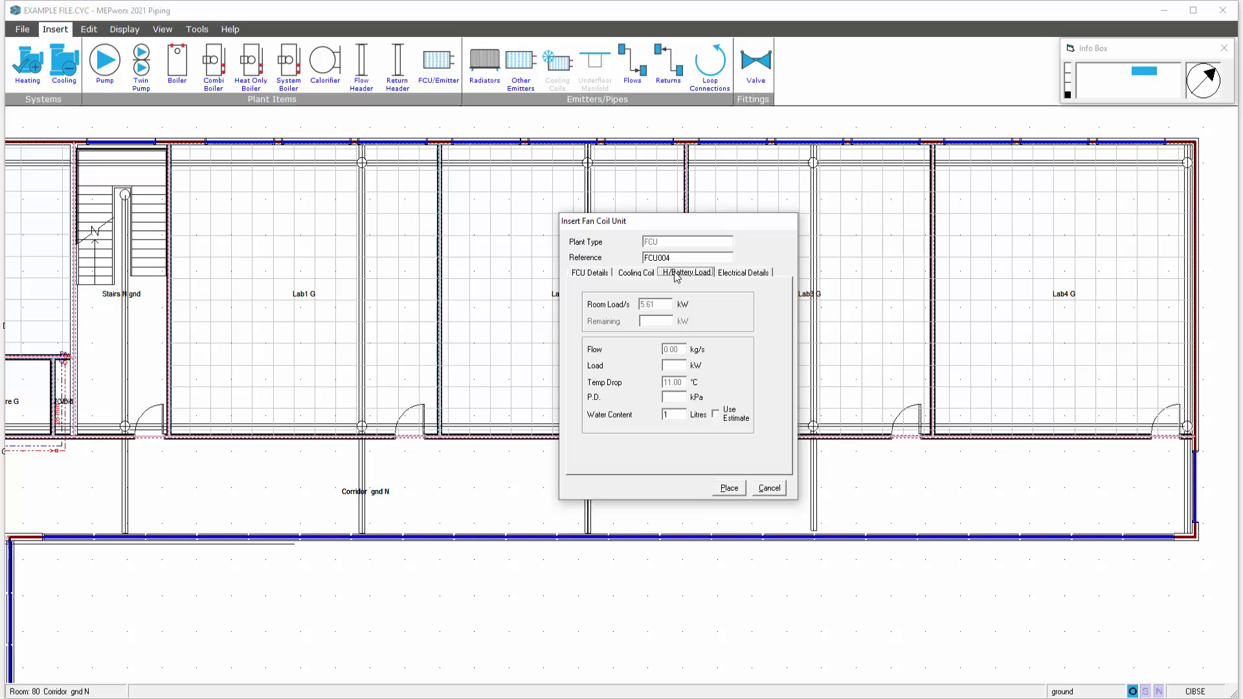
left_click(738, 273)
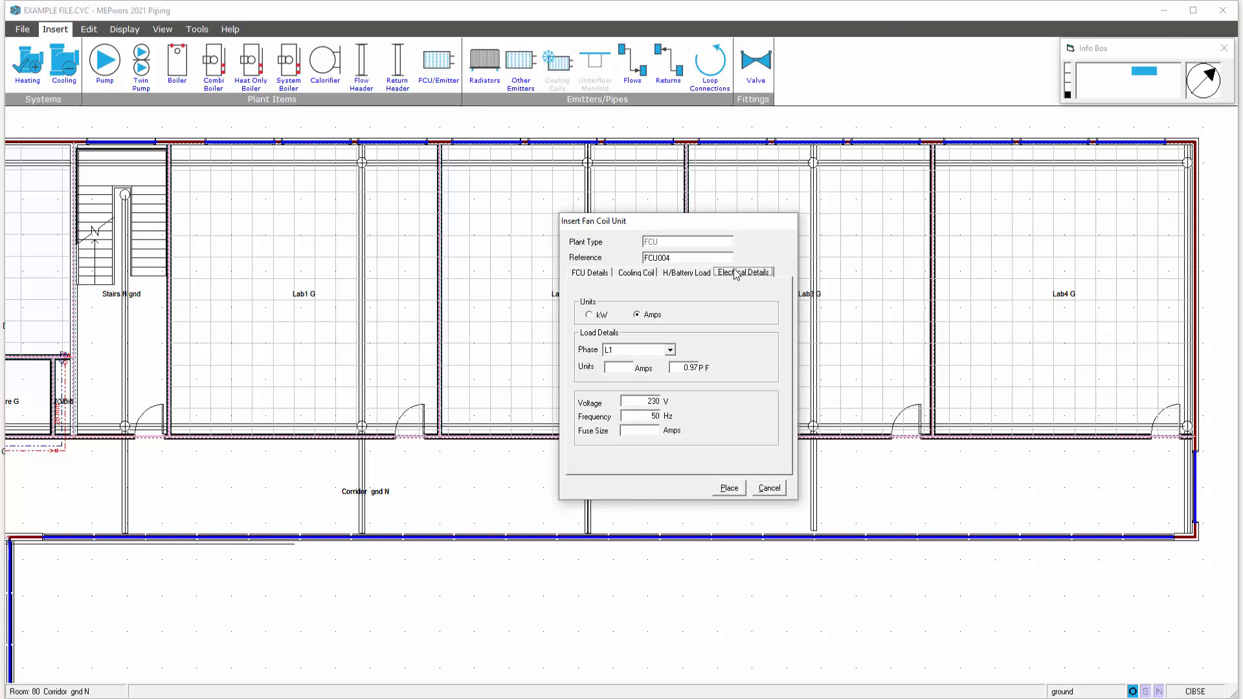
left_click(632, 277)
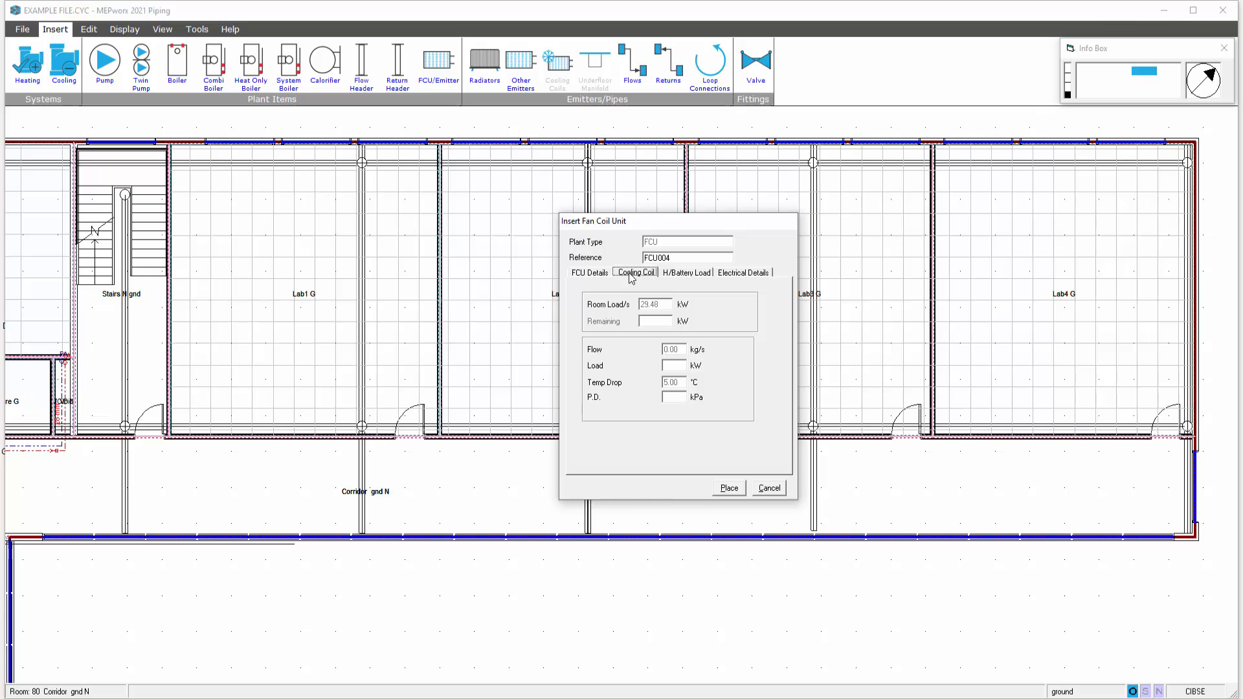
left_click(673, 366)
left_click(683, 274)
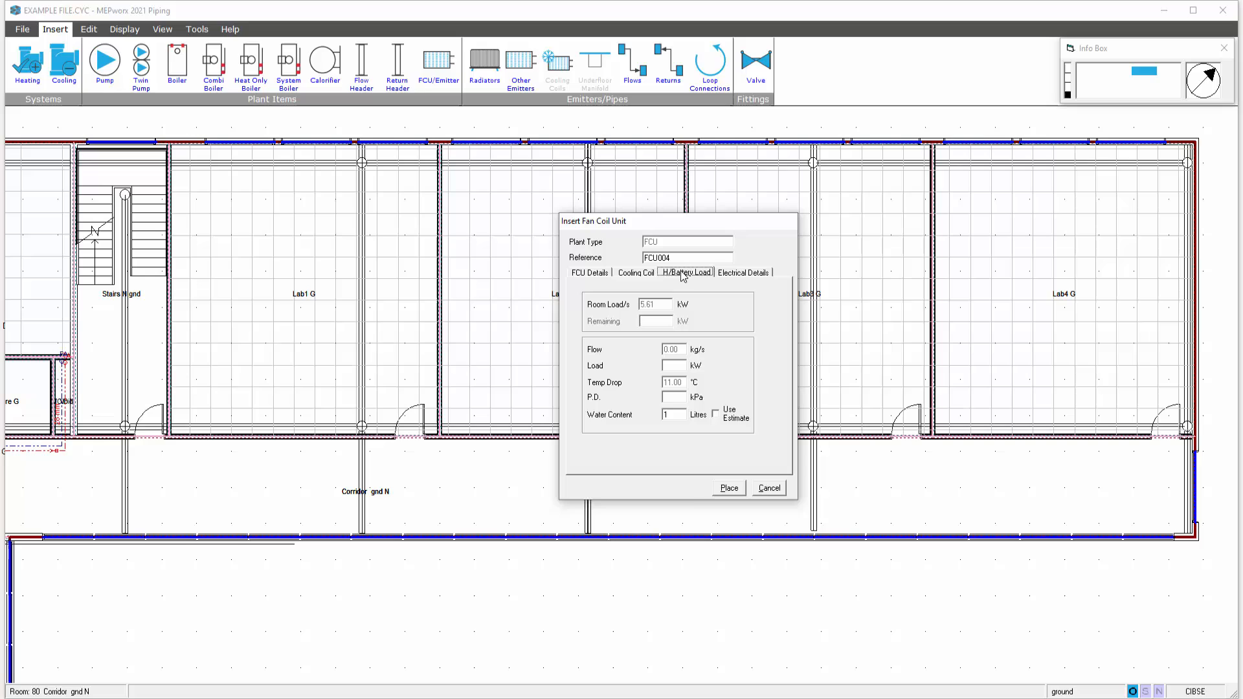
left_click(678, 366)
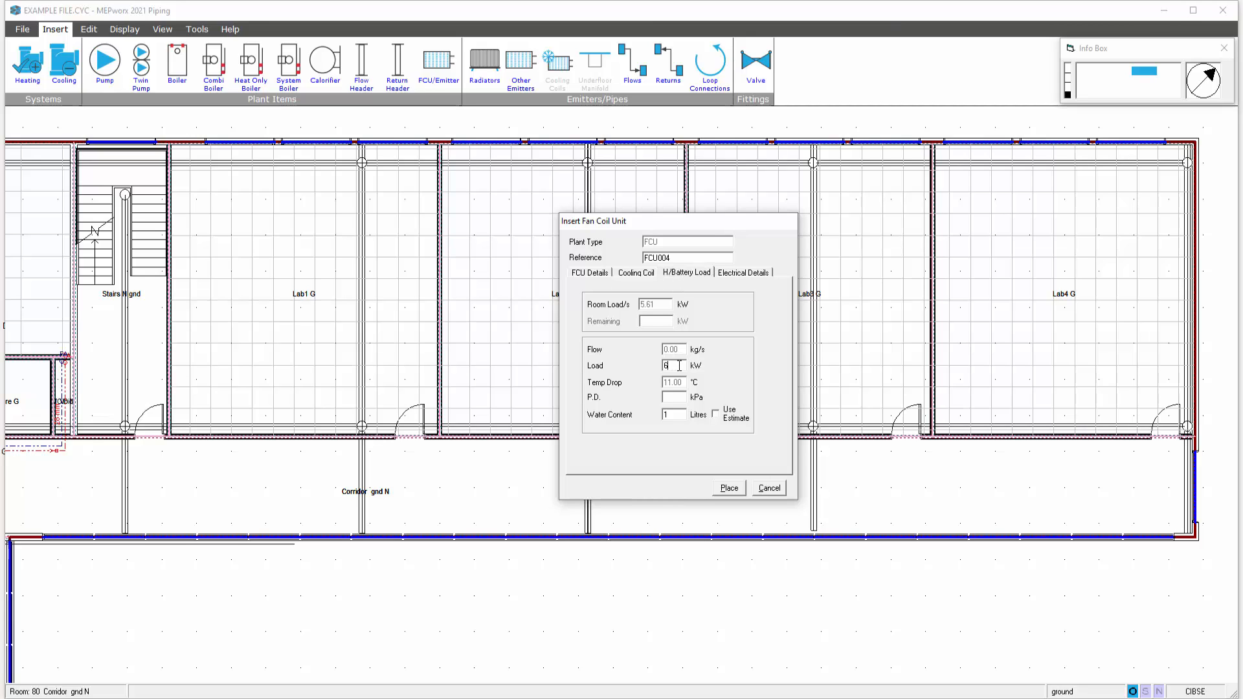
Set the fan coil unit's electrical load to 20 amps and its fuse size to 20 amps
left_click(721, 273)
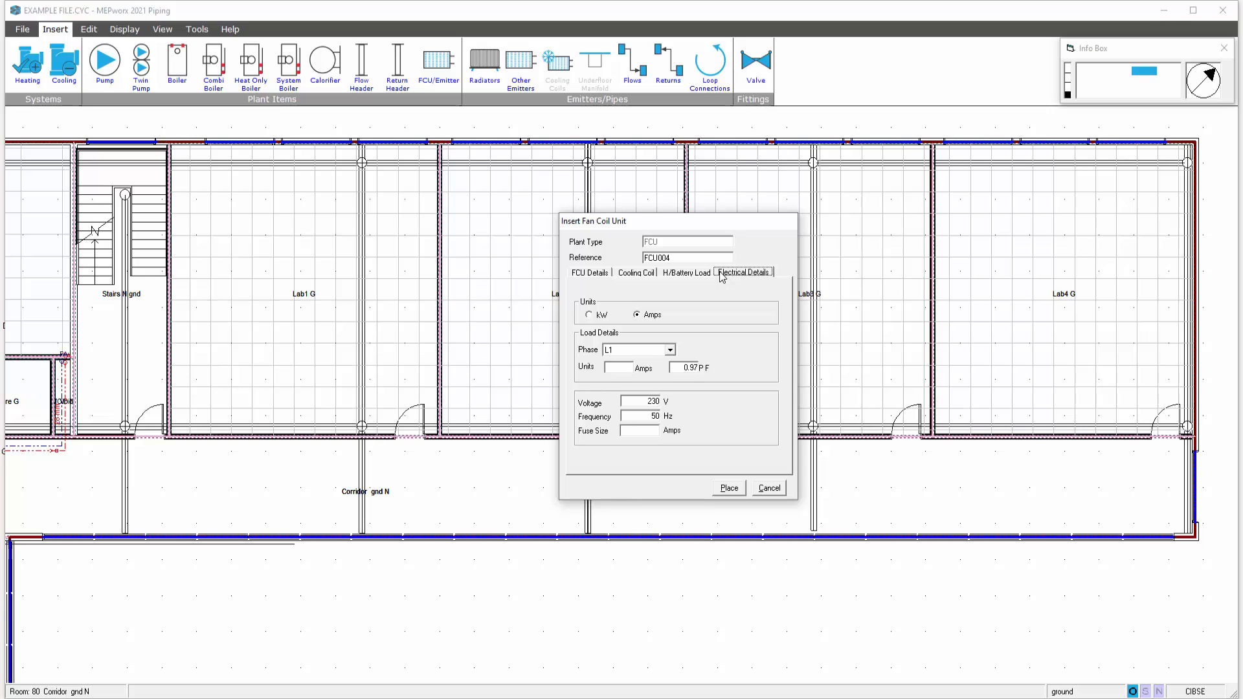
left_click(620, 368)
type("20")
left_click(646, 431)
Place one fan coil unit in the ground-floor north corridor below Lab1 G and finish inserting
left_click(599, 274)
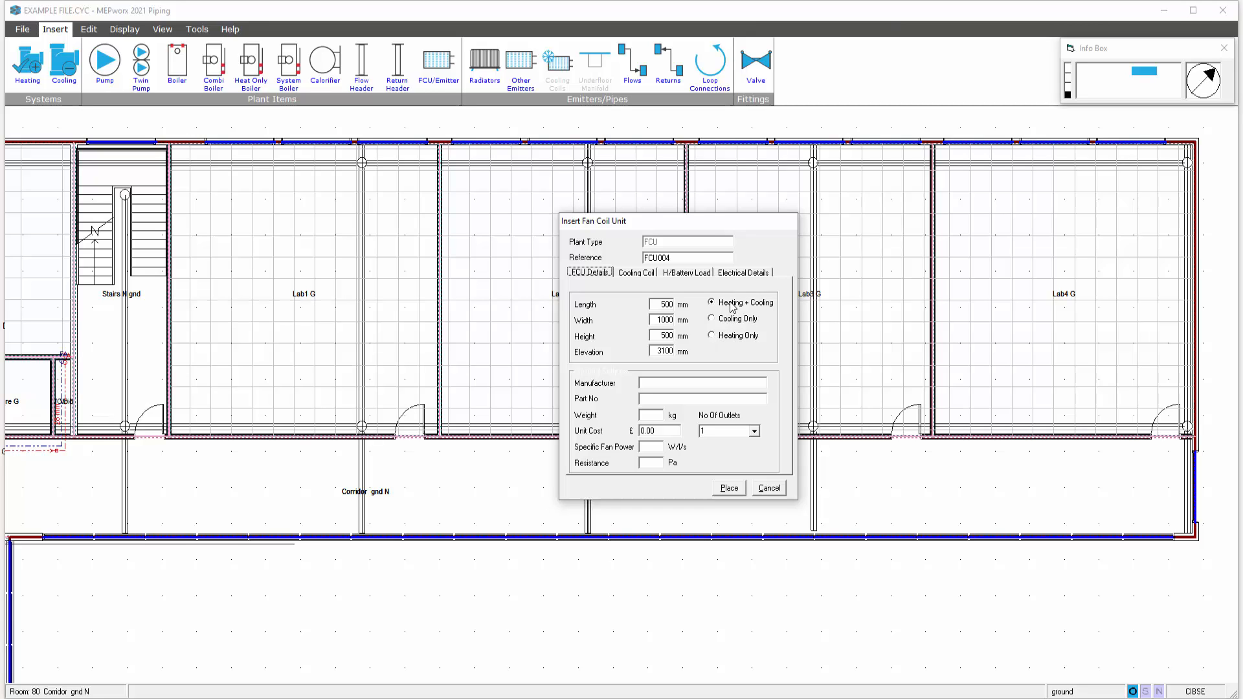
left_click(729, 488)
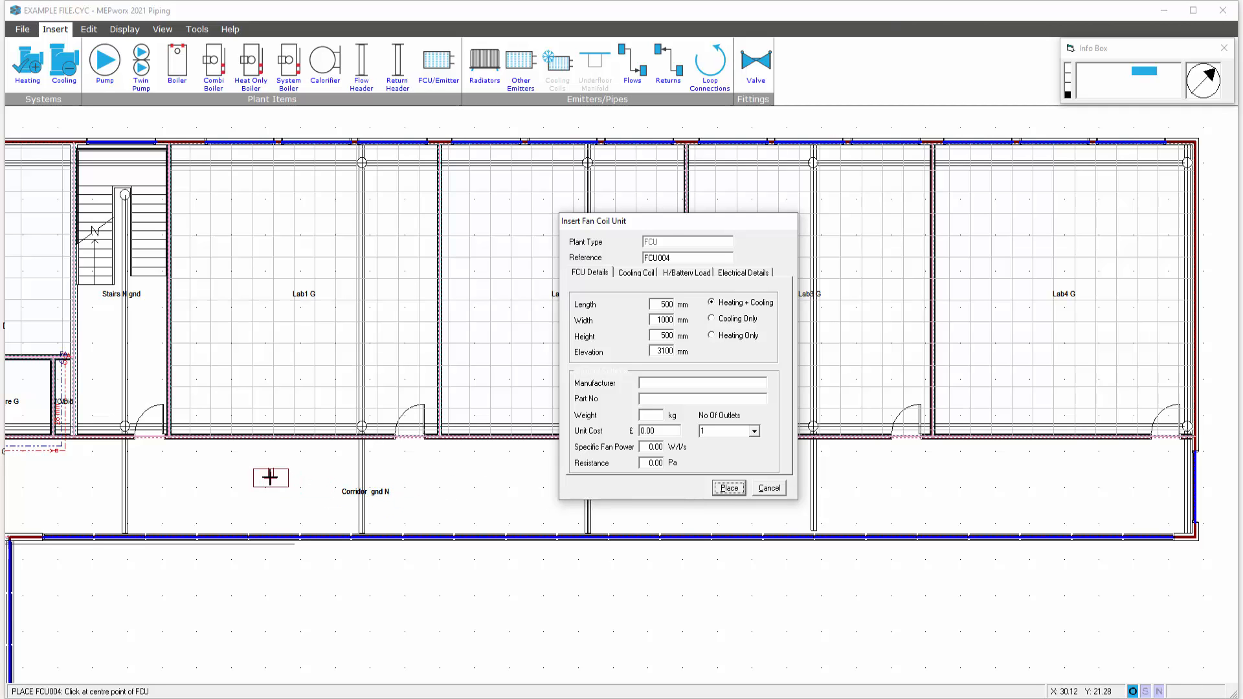
left_click(270, 477)
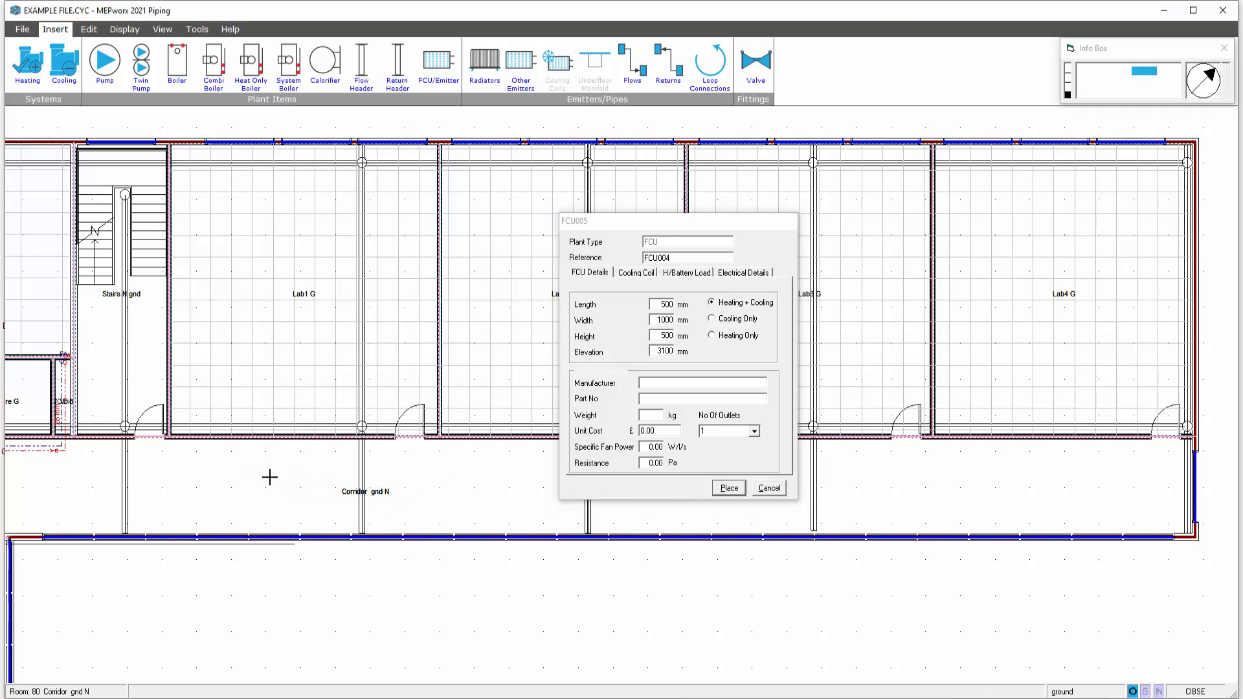
left_click(757, 488)
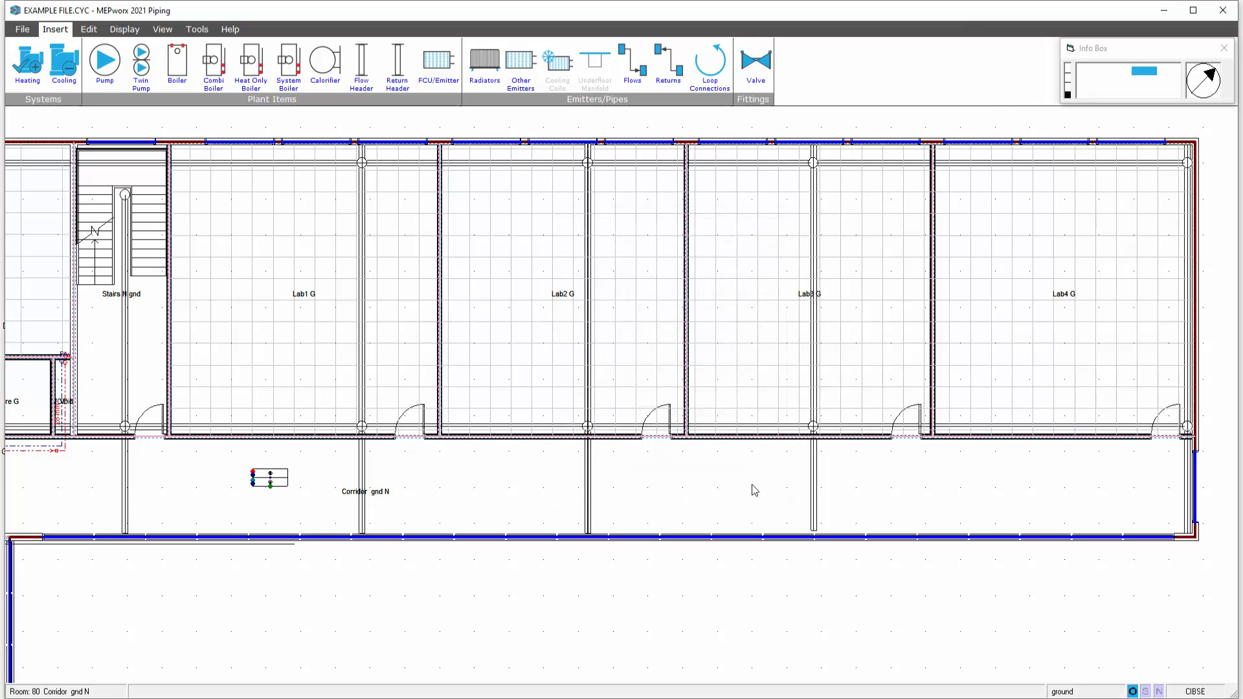
Move the fan coil unit along the corridor to just below the stairs doorway and rotate it 90 degrees
left_click(271, 481)
left_click_drag(271, 480, 325, 484)
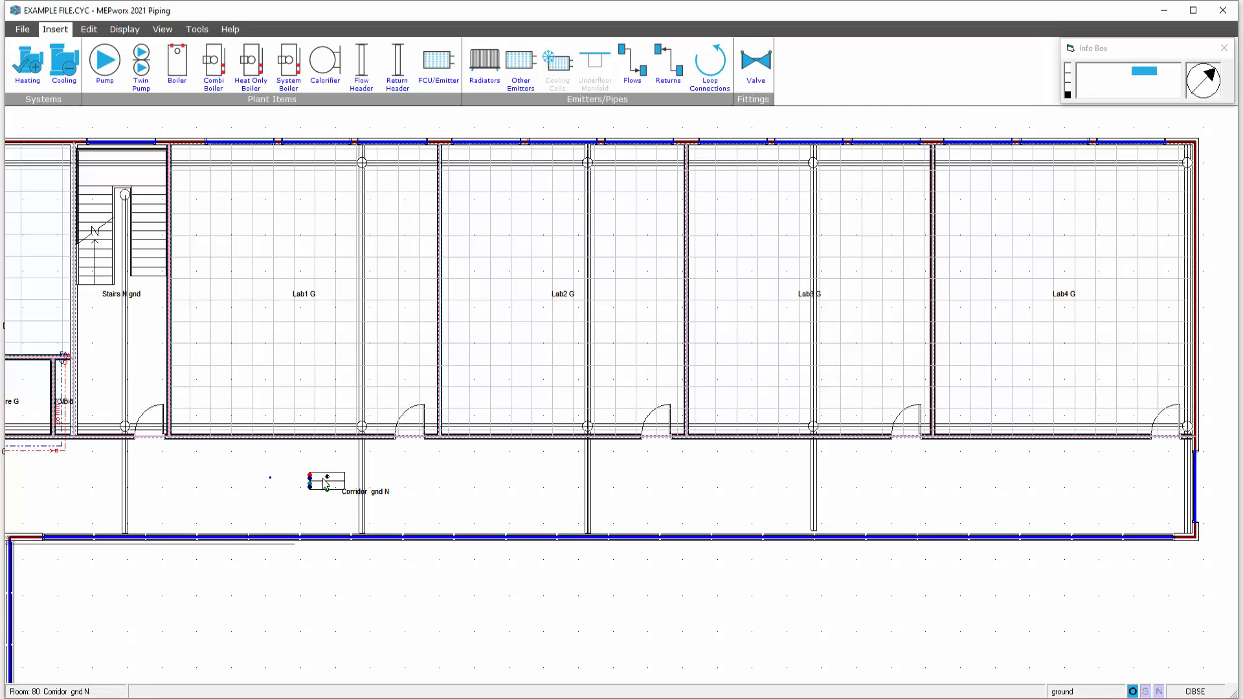
right_click(292, 481)
left_click(158, 476)
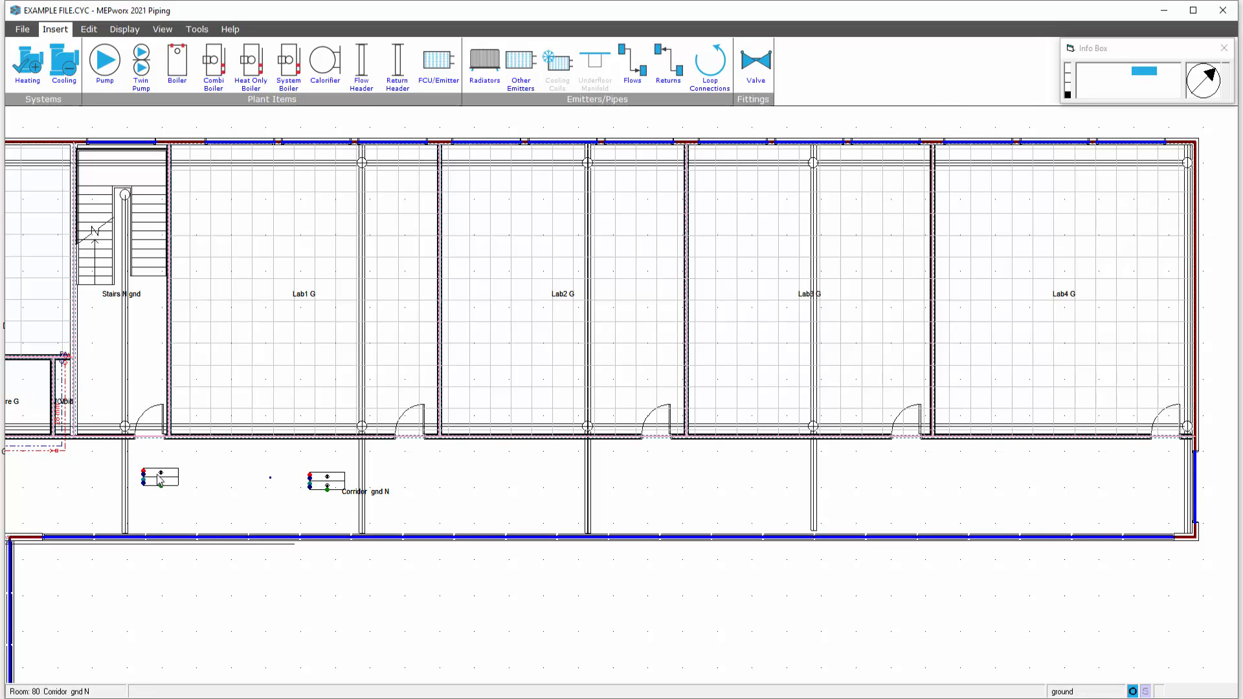
left_click(158, 476)
key("space")
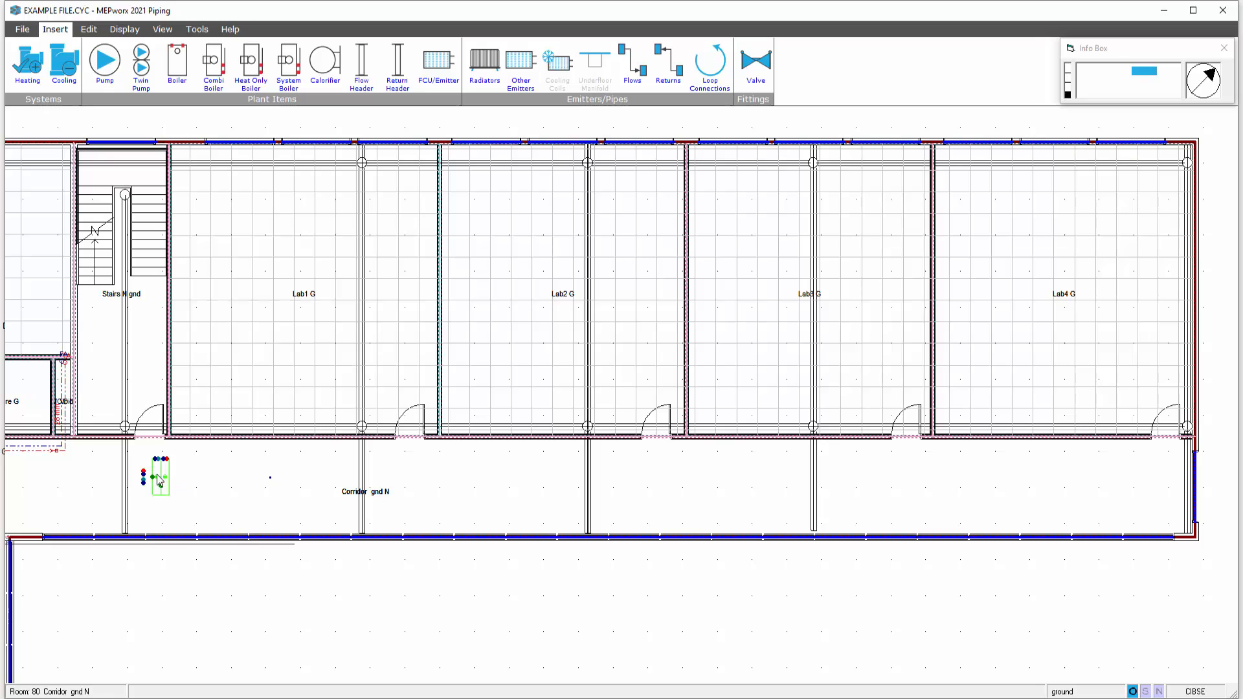
right_click(158, 483)
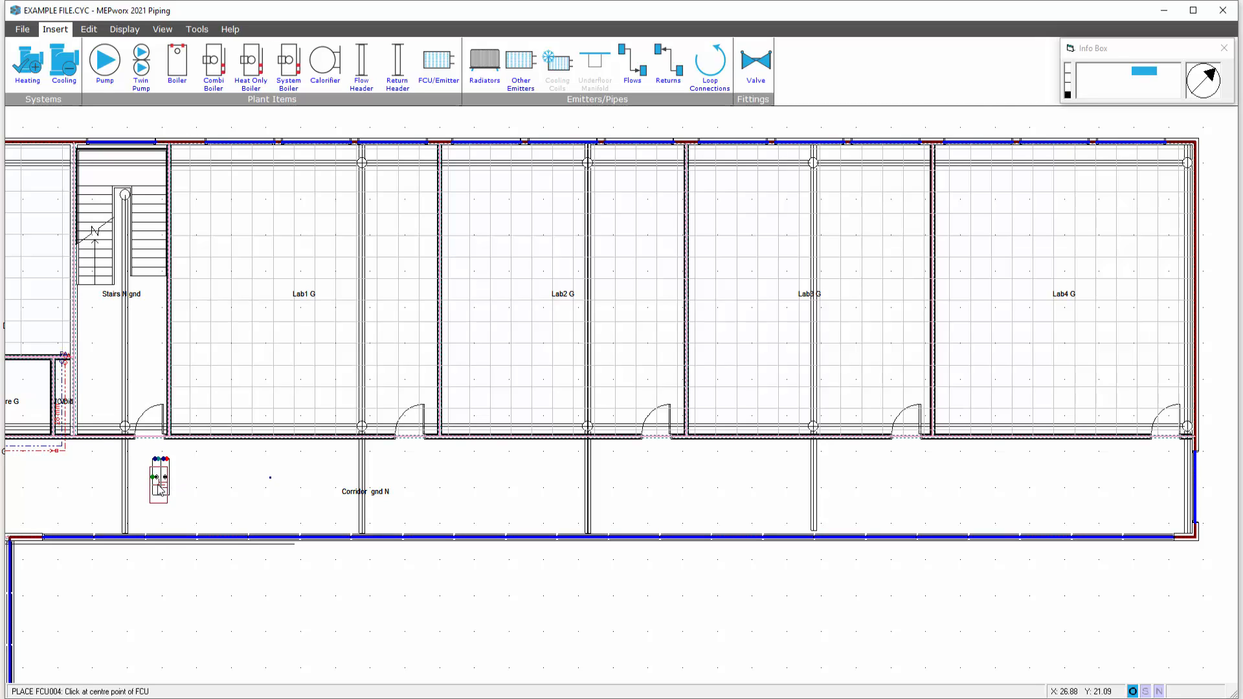
left_click(159, 490)
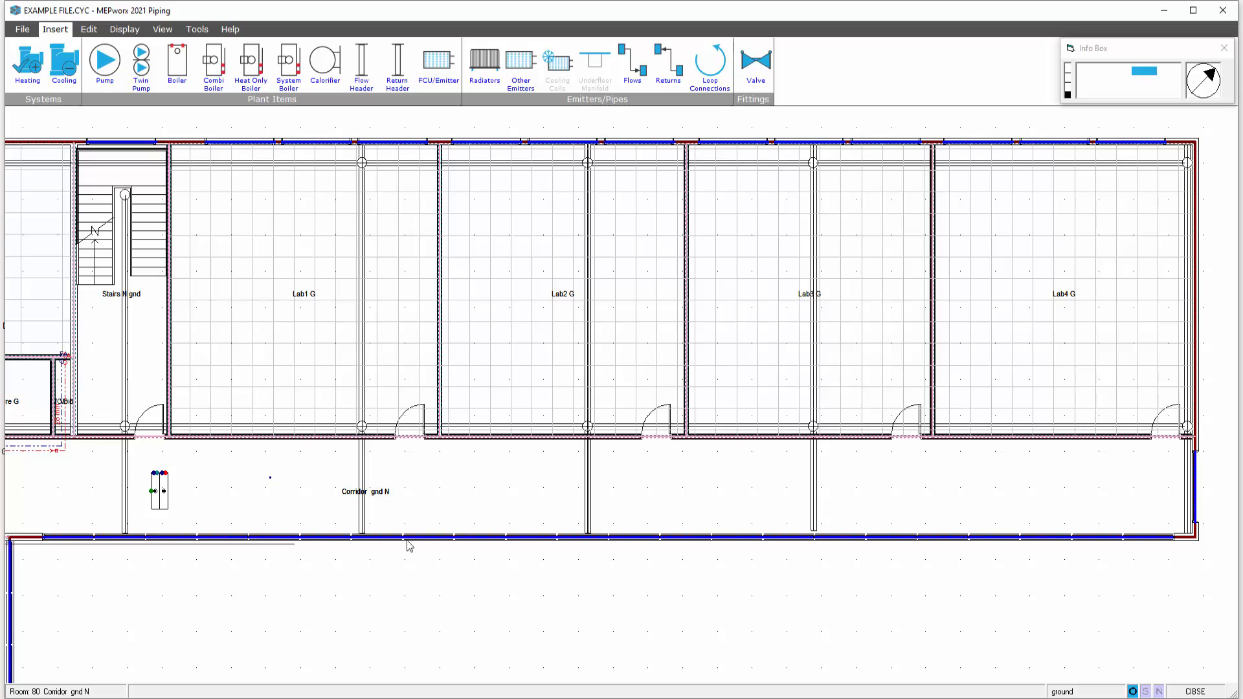
Set the length of the placed fan coil unit to 750 mm
double_click(162, 495)
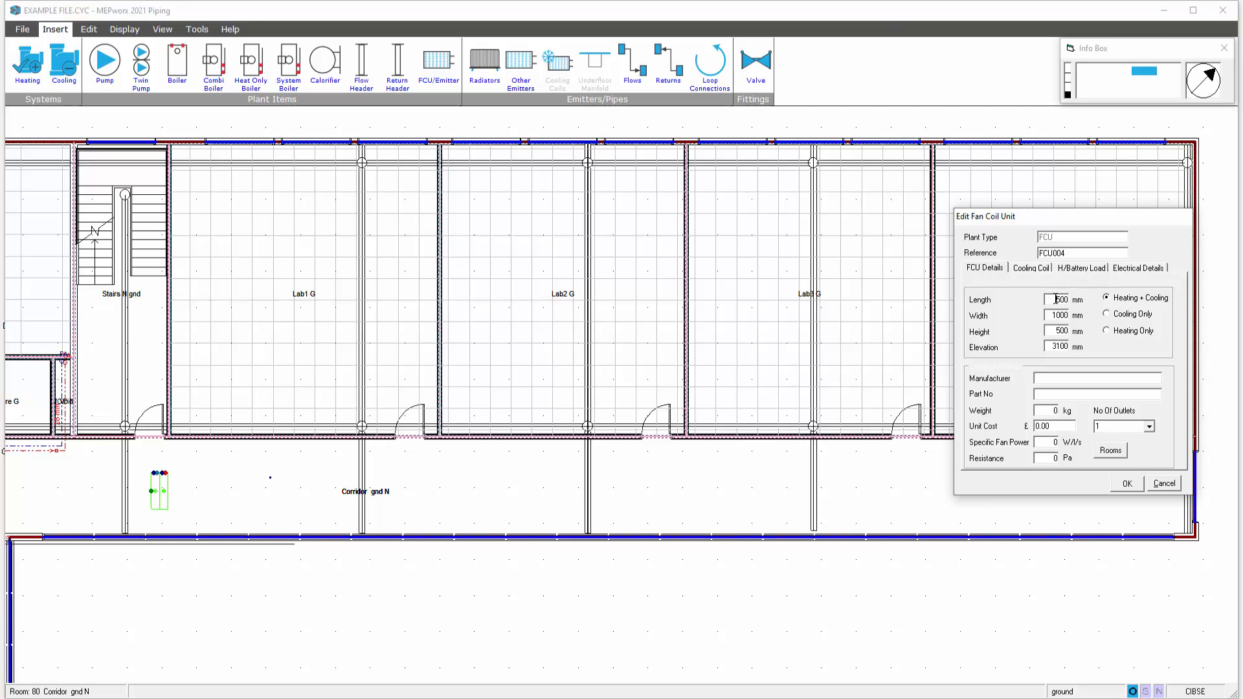
left_click_drag(1056, 299, 1068, 299)
key("BackSpace")
Assign the ground-floor rooms Lab1 G, Lab2 G, Lab3 G and Lab4 G to the fan coil unit
left_click(1111, 453)
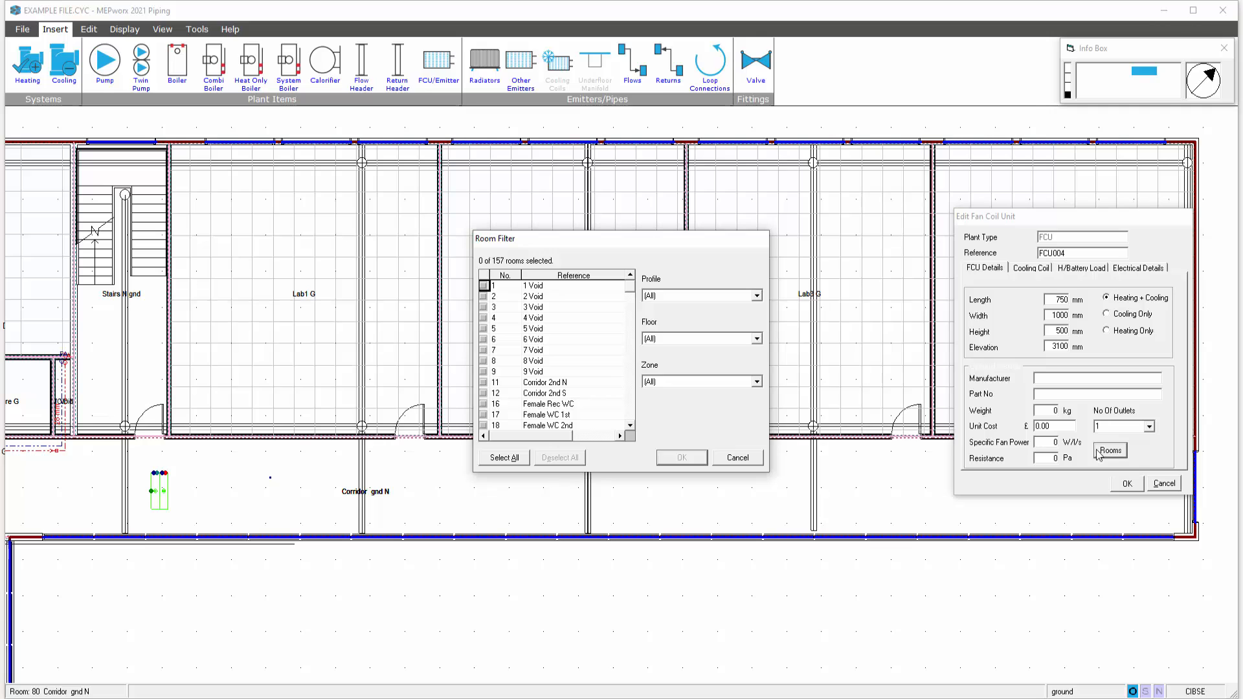
left_click_drag(693, 244, 686, 318)
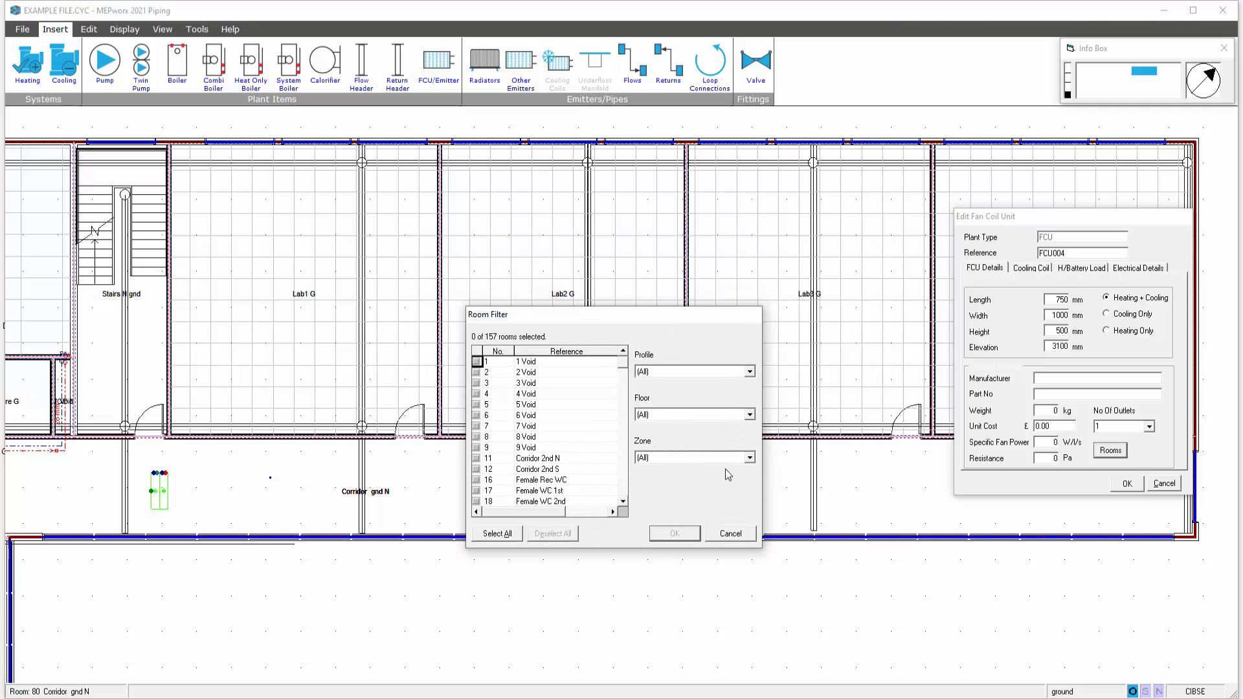
left_click(750, 415)
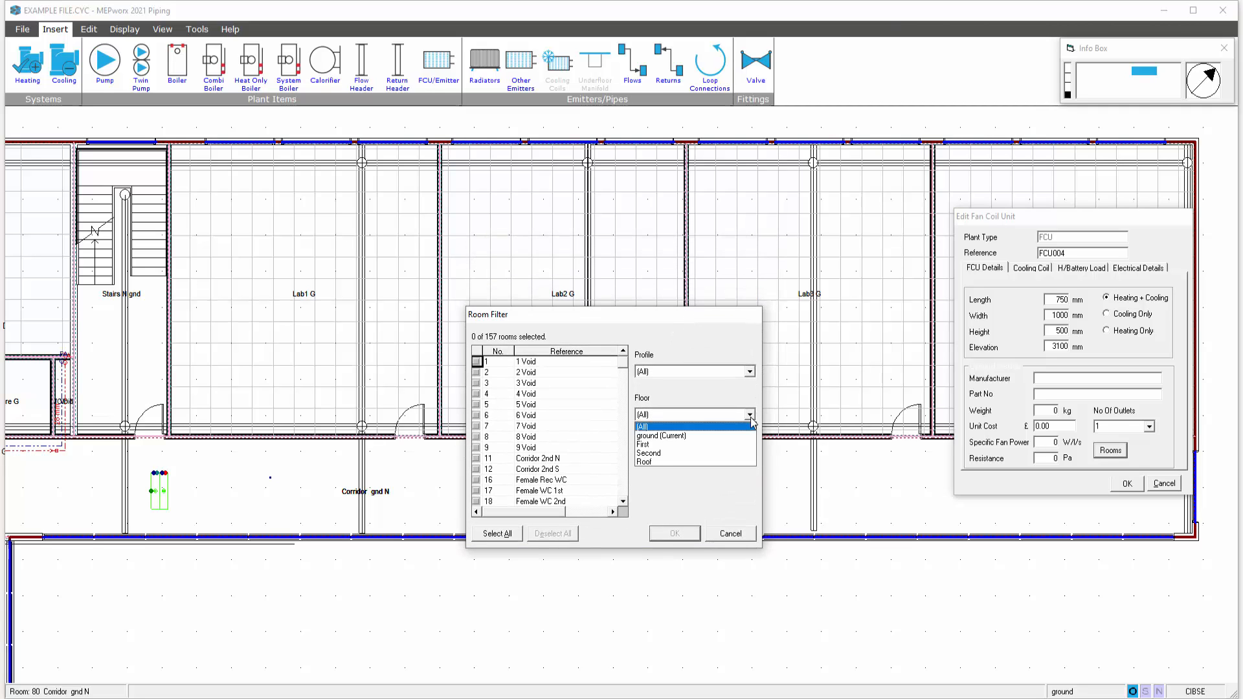
left_click(705, 436)
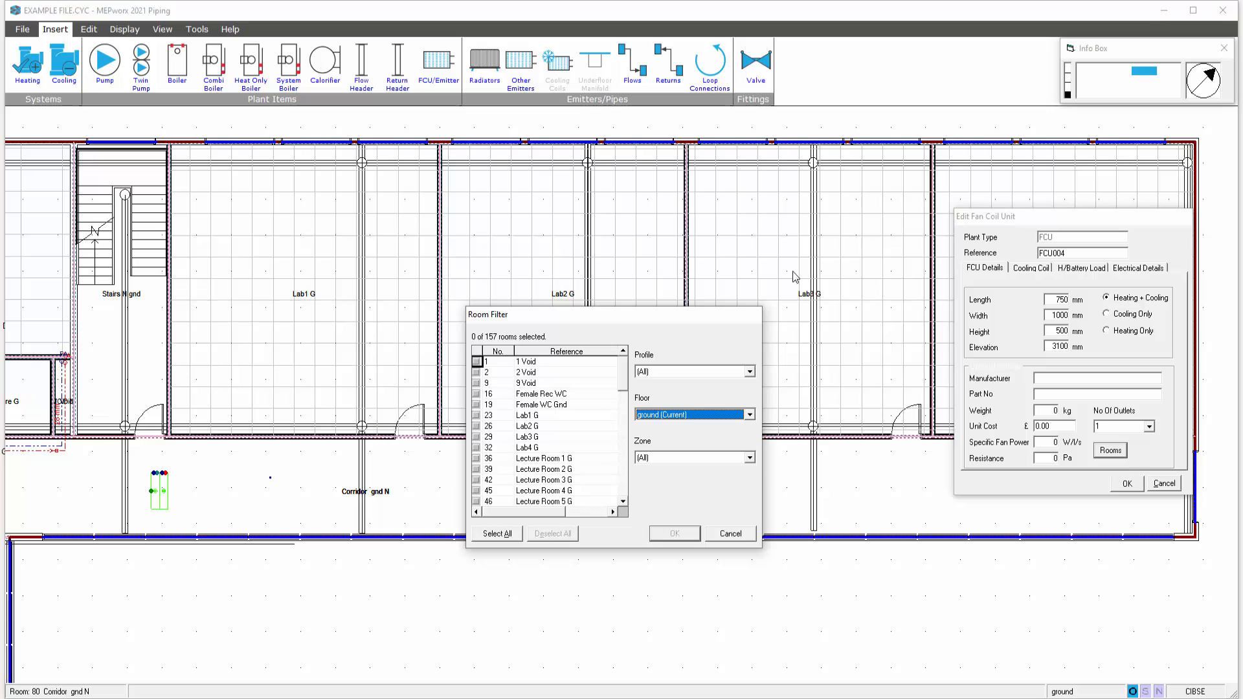
left_click(477, 416)
left_click(476, 425)
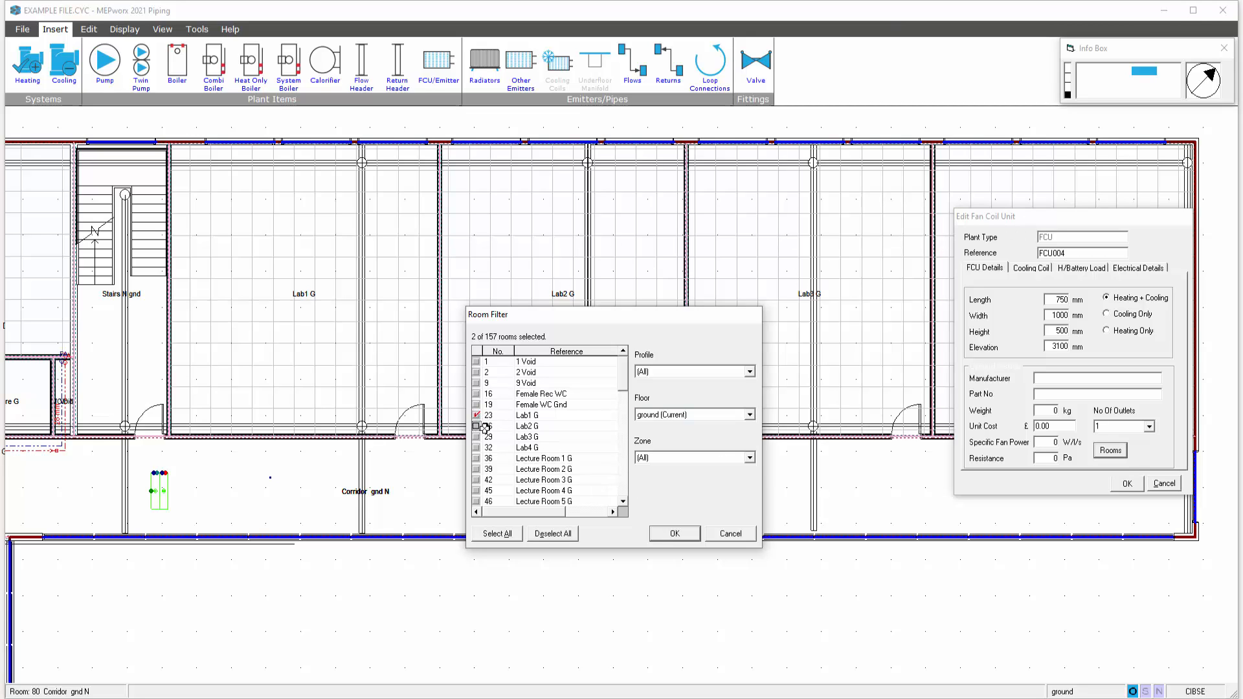
left_click(476, 436)
left_click(477, 447)
left_click(674, 532)
Check the cooling and heating room loads for the four labs and set the cooling coil load to 13 kW
left_click(1030, 269)
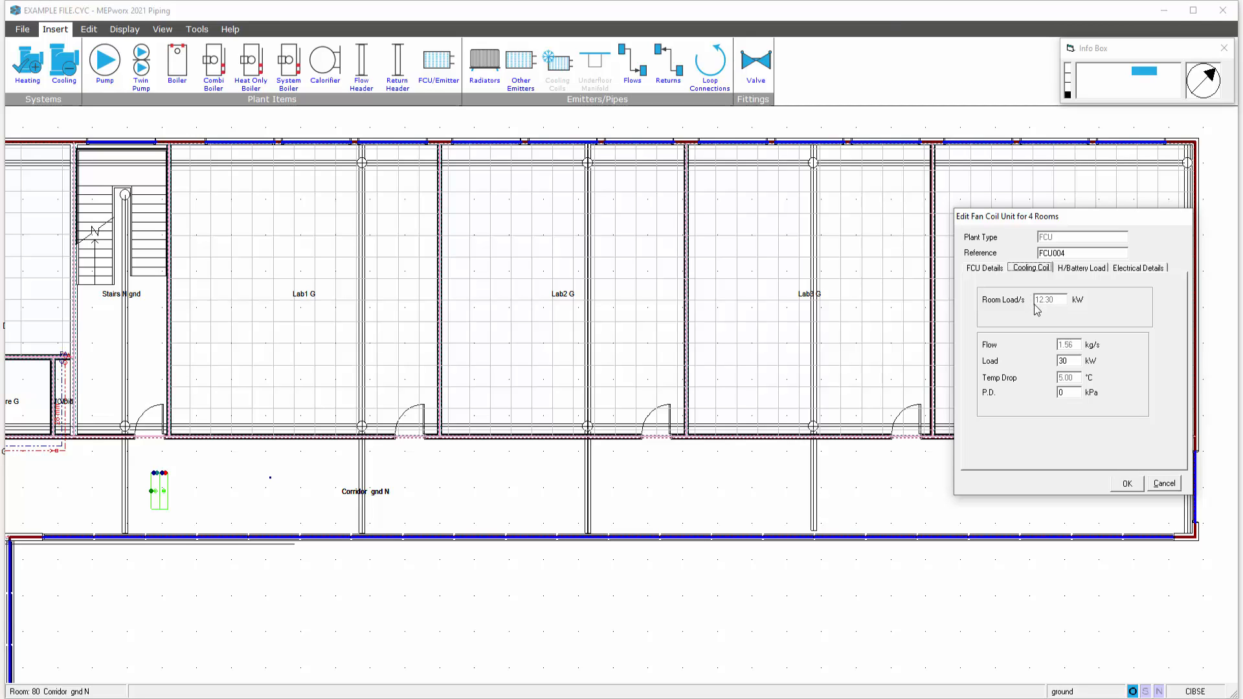
left_click(1084, 270)
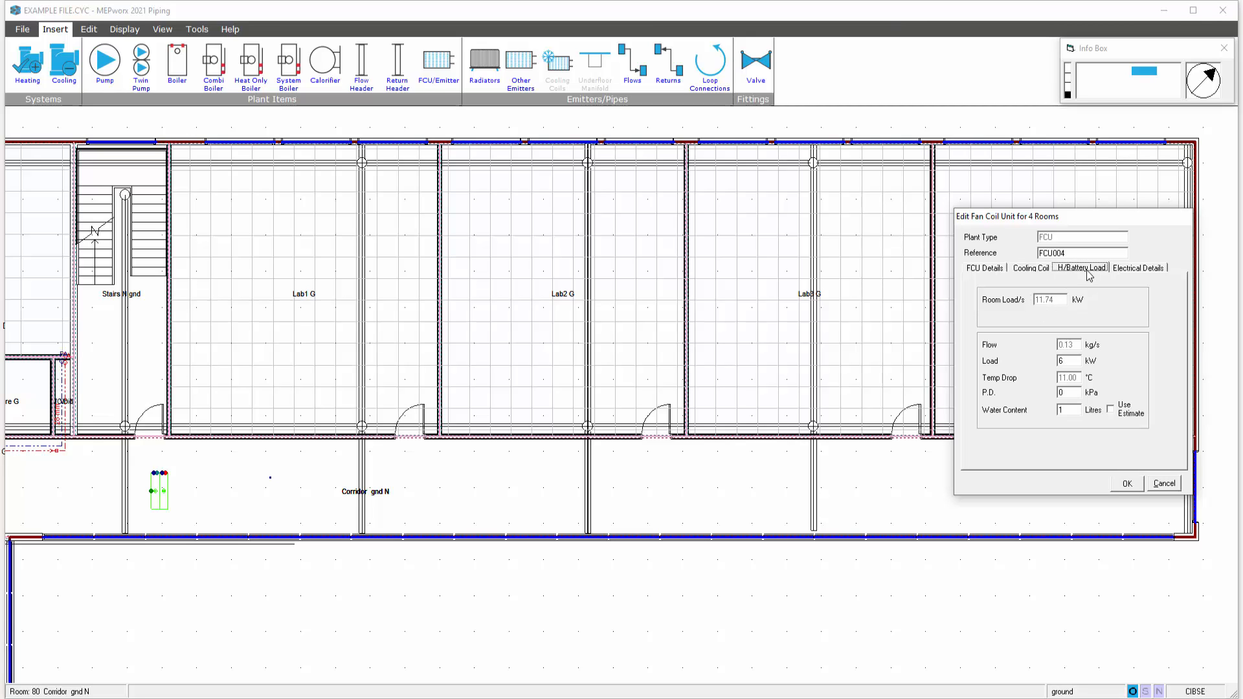
left_click(1039, 269)
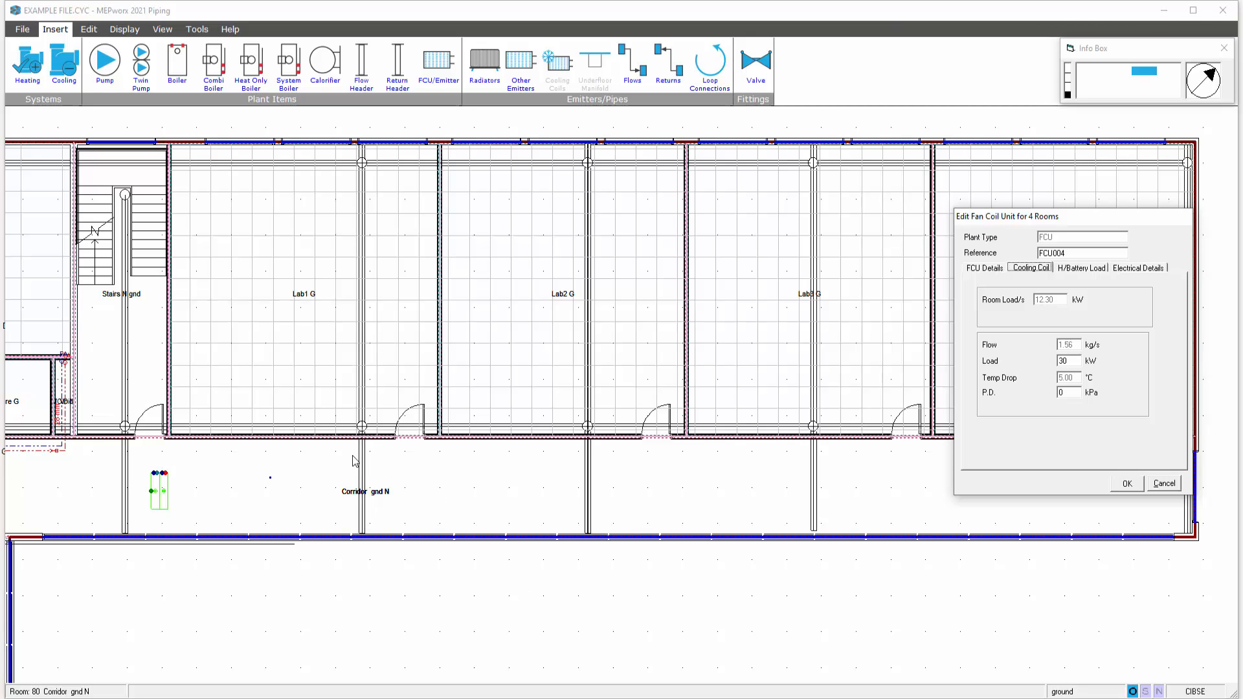
left_click(1067, 362)
left_click_drag(1066, 362, 1053, 362)
Set the heater battery load to 12 kW and its pressure drop to 4 kPa, and enter the cooling coil's pressure drop
left_click(1082, 269)
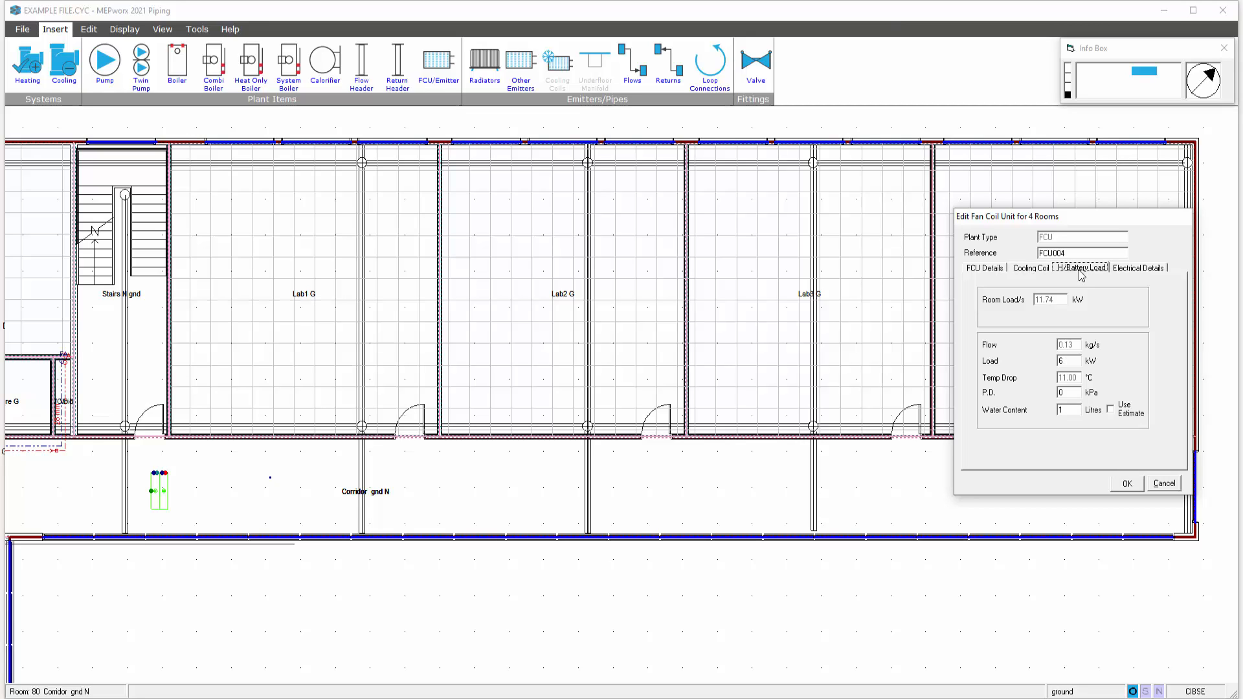
double_click(1067, 360)
double_click(1059, 392)
left_click(1035, 272)
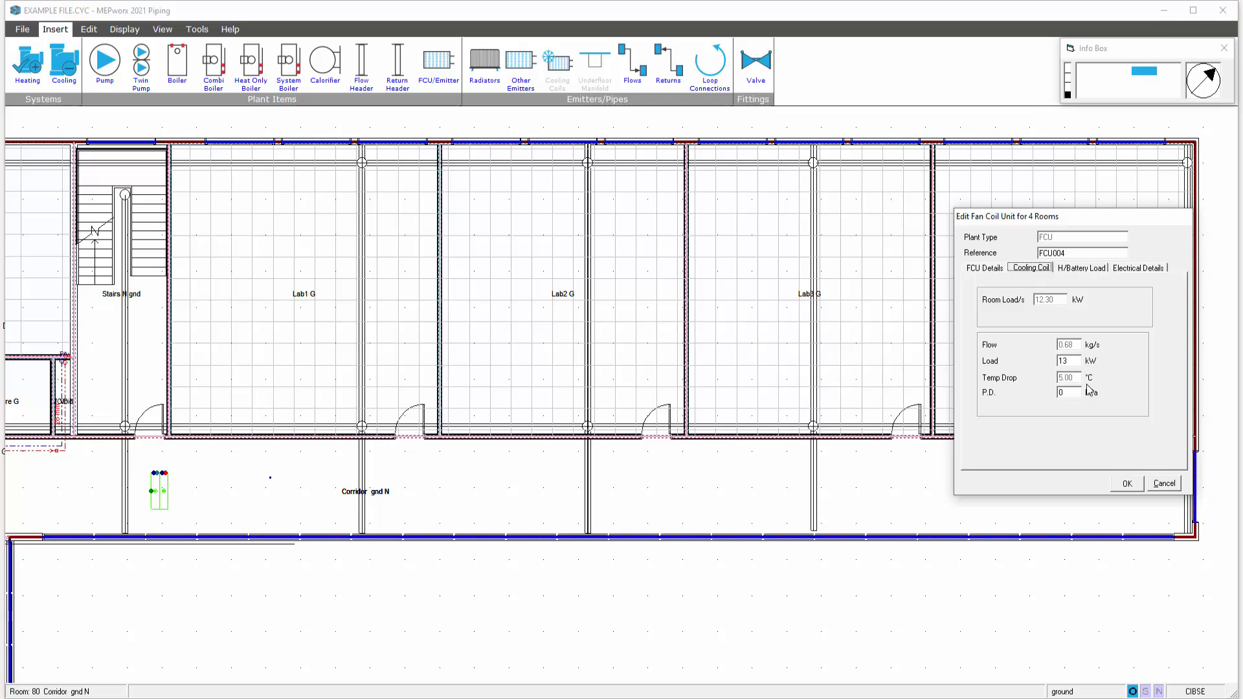
double_click(1067, 393)
Use the estimated water content for the heater battery, check the electrical details and apply the fan coil unit changes
left_click(1084, 269)
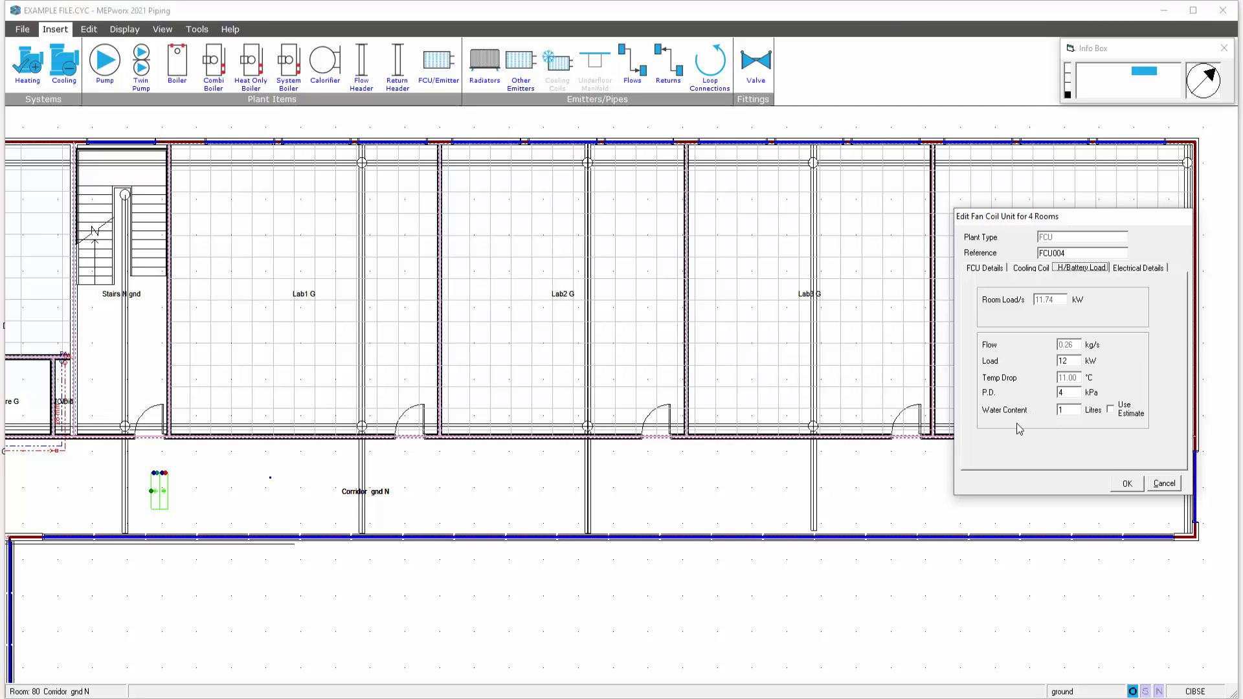
left_click(1111, 411)
left_click(1123, 270)
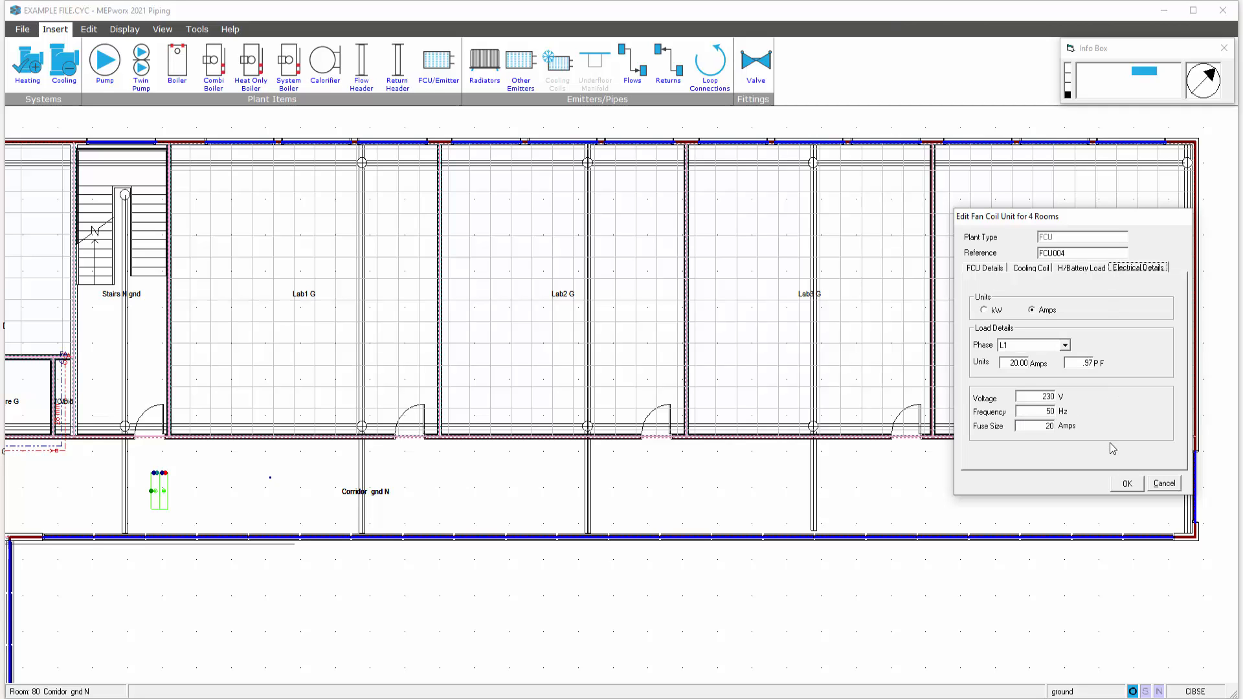
left_click(1125, 484)
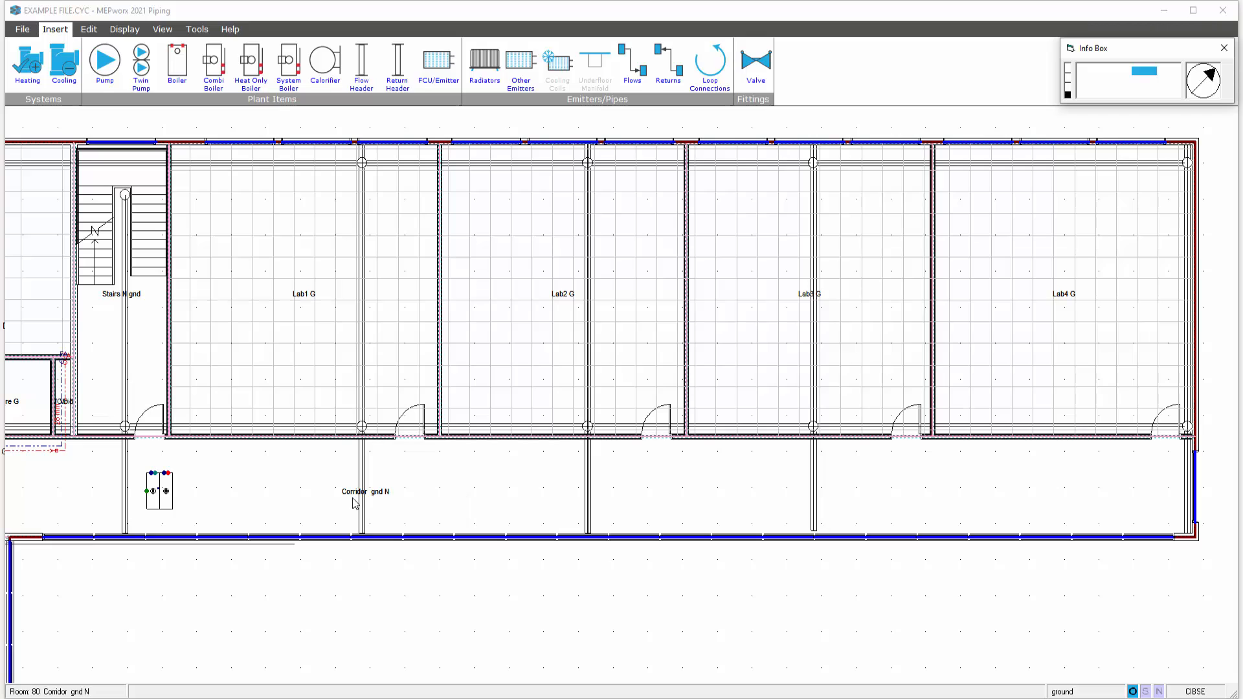
Add room 80, Corridor gnd N, to the rooms served by the corridor fan coil unit and check the cooling coil's room load
left_click(158, 494)
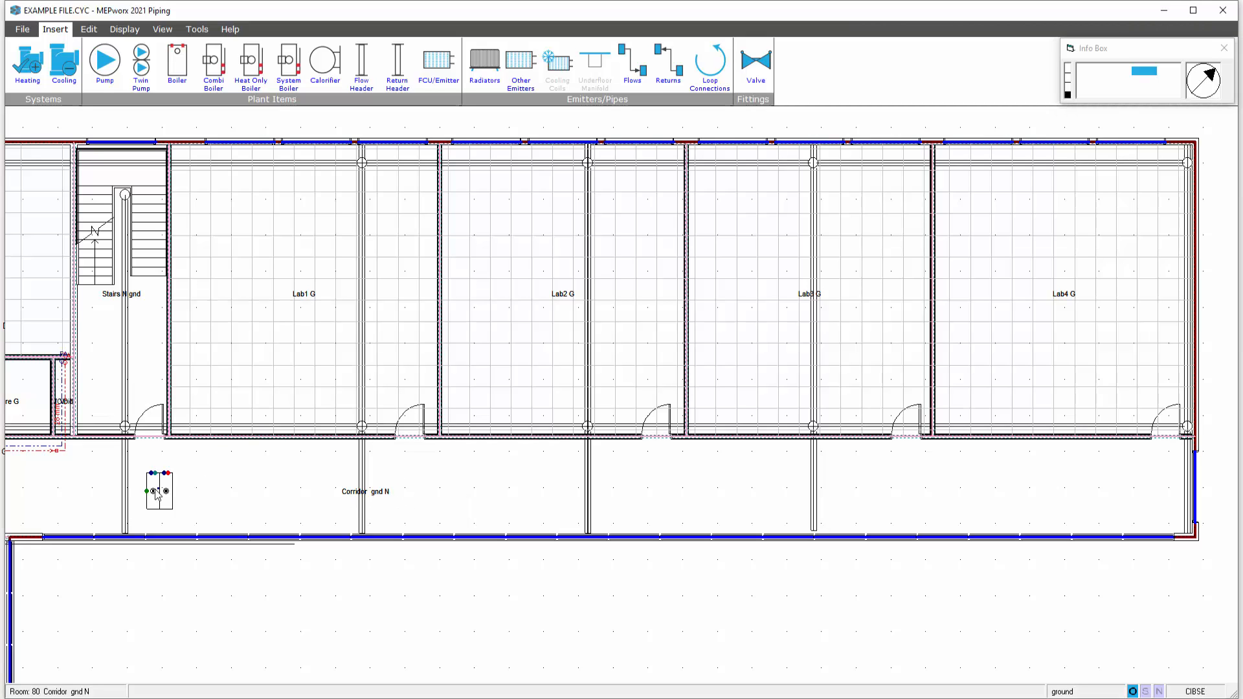
double_click(157, 494)
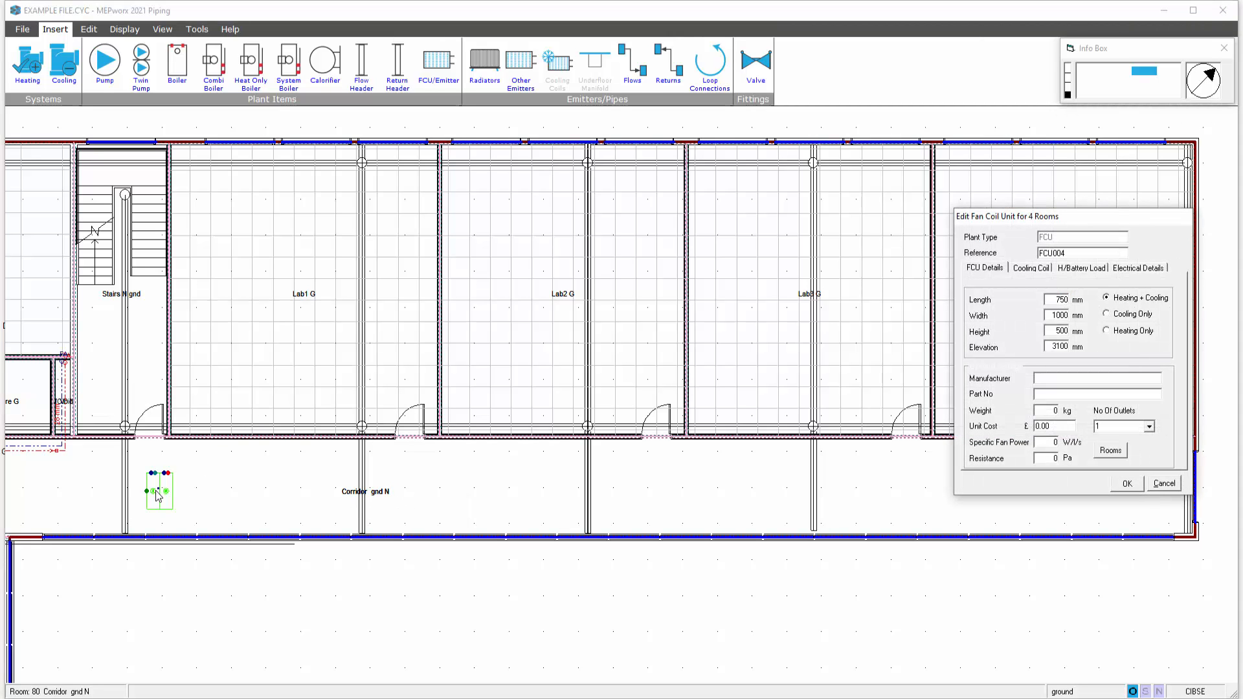
left_click(1109, 451)
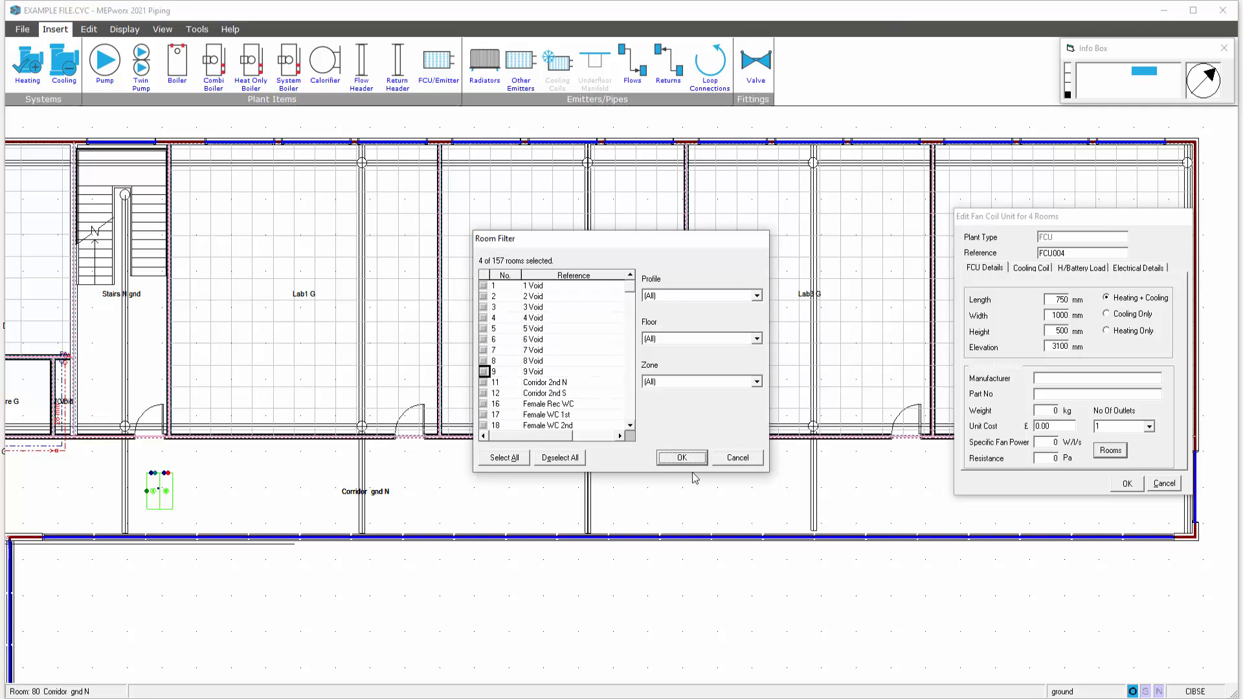
left_click(757, 339)
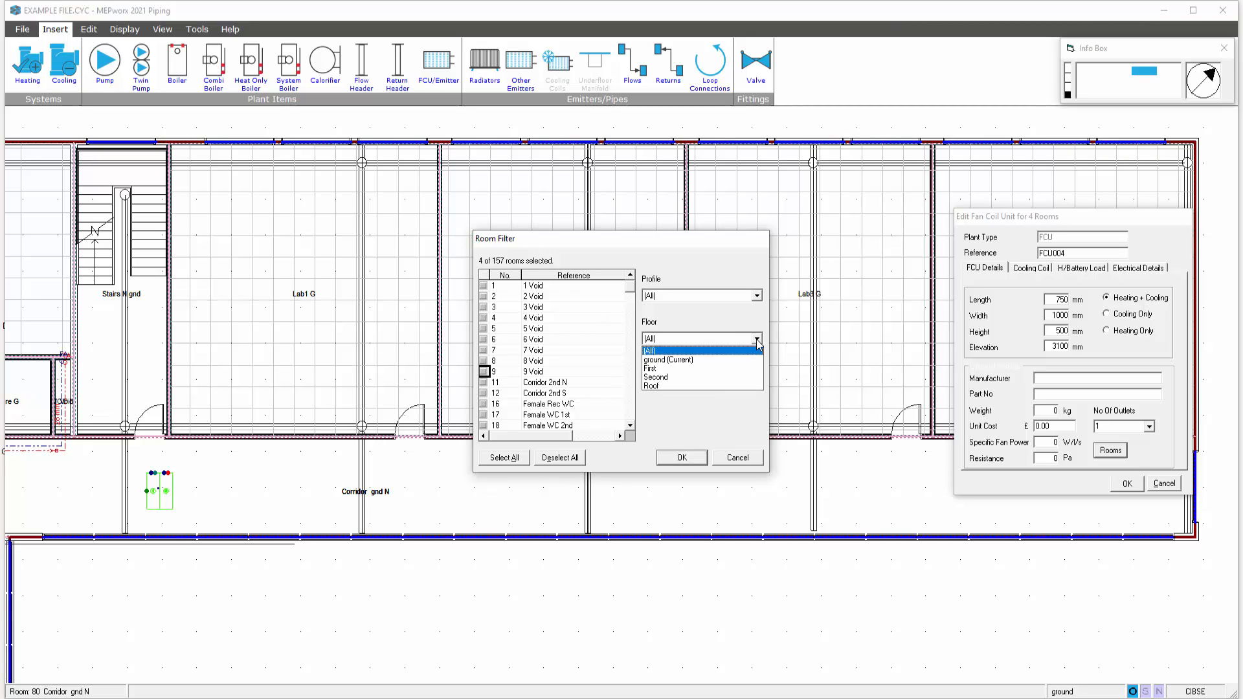
left_click(684, 359)
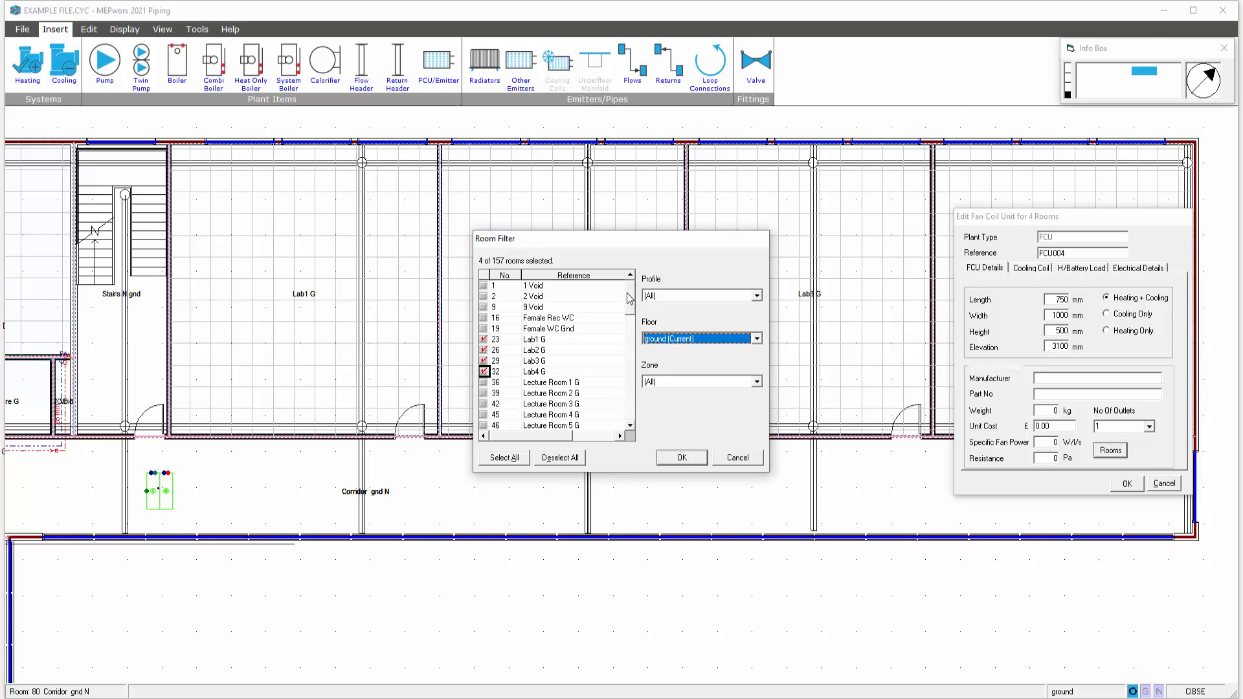
left_click_drag(631, 300, 623, 342)
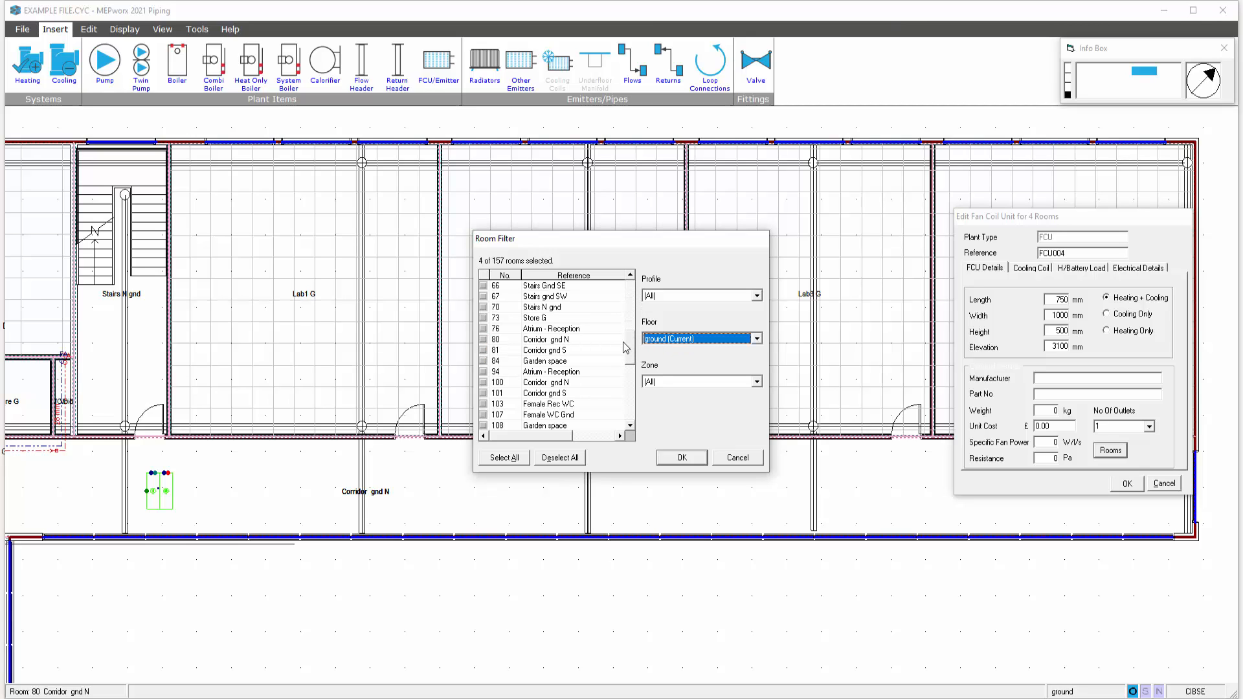
left_click(484, 341)
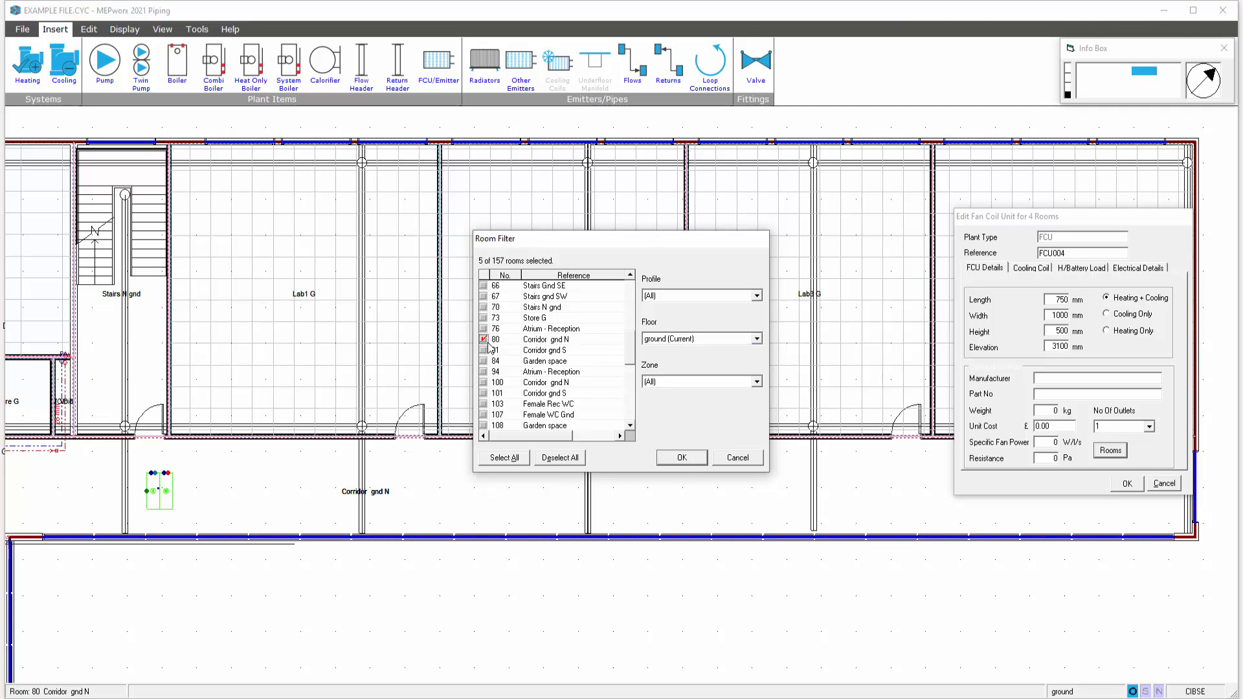
left_click(681, 457)
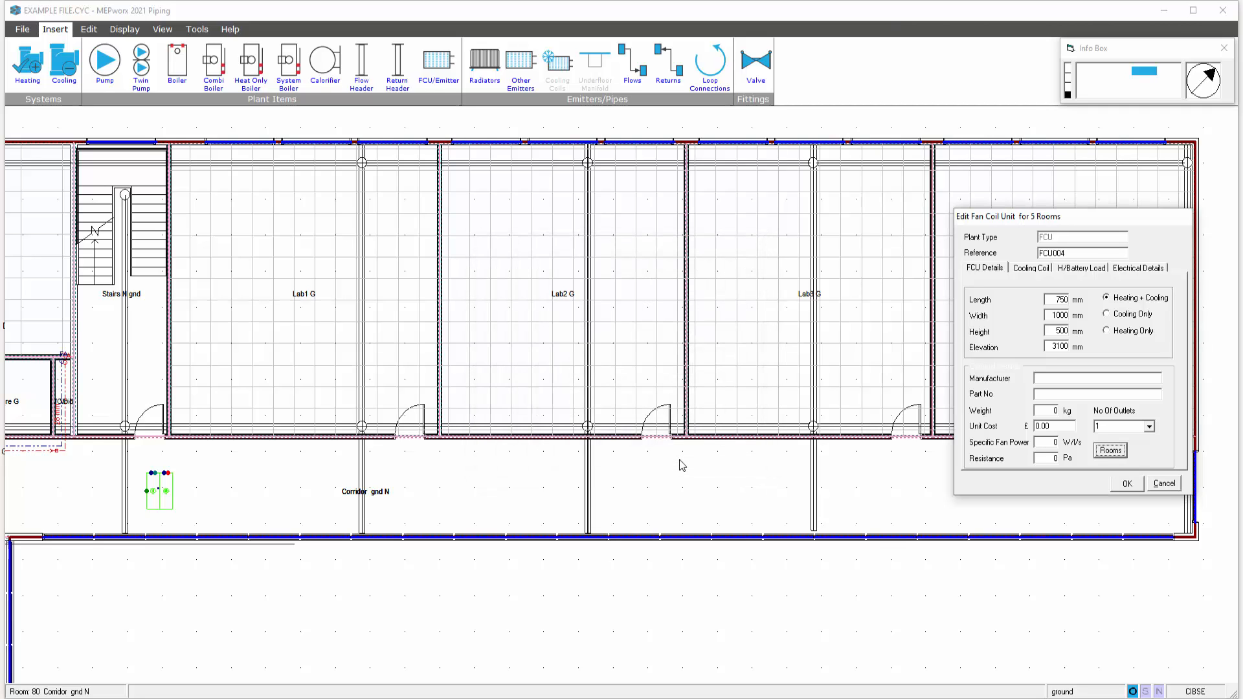
left_click(1040, 268)
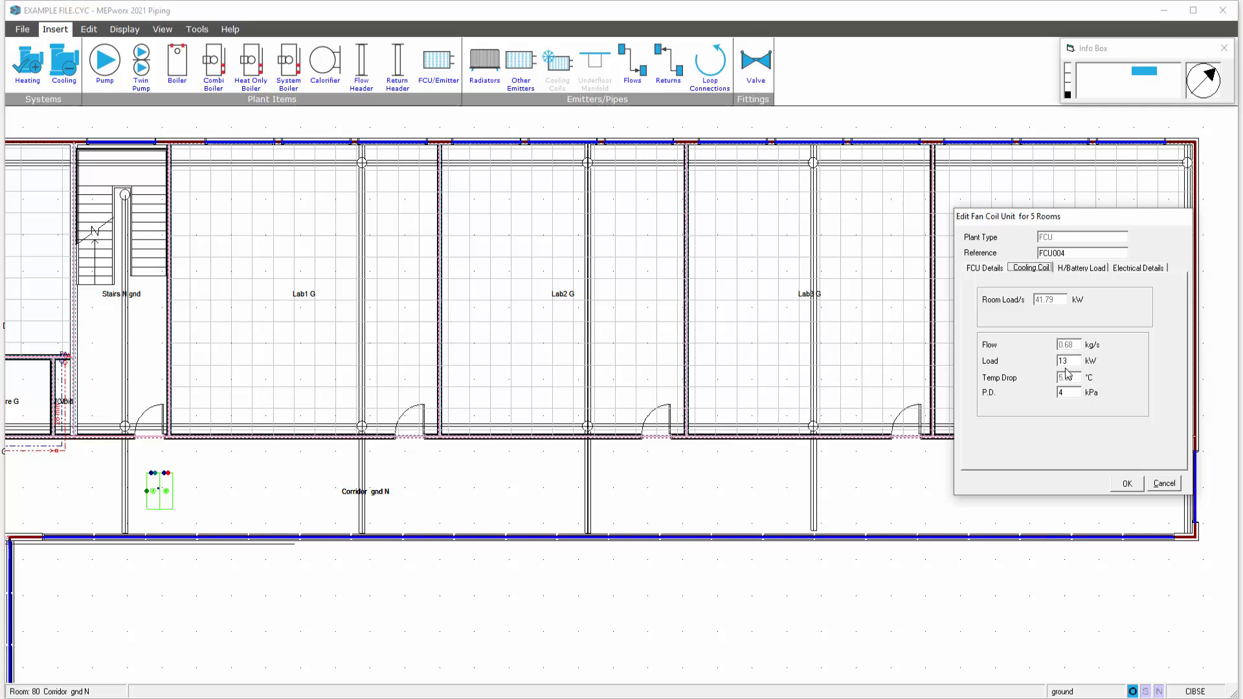
Remove room 80, Corridor gnd N, from the fan coil unit's served rooms and apply the changes
left_click(976, 271)
left_click(1110, 453)
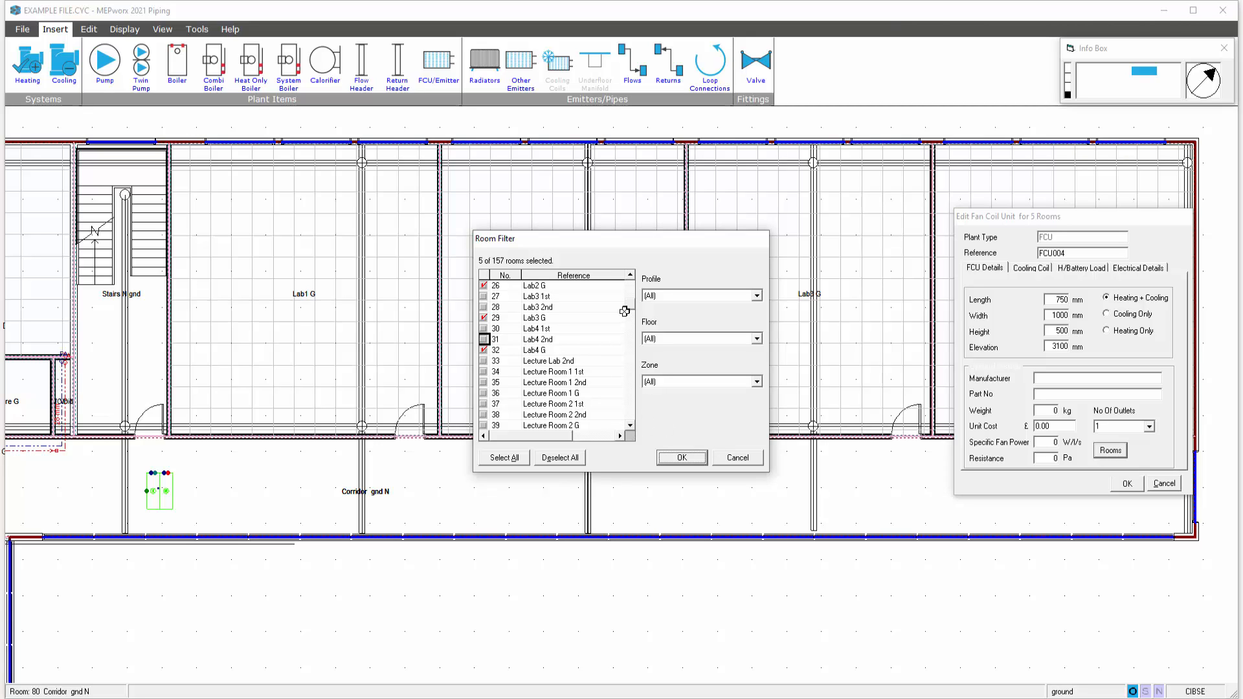
left_click(756, 339)
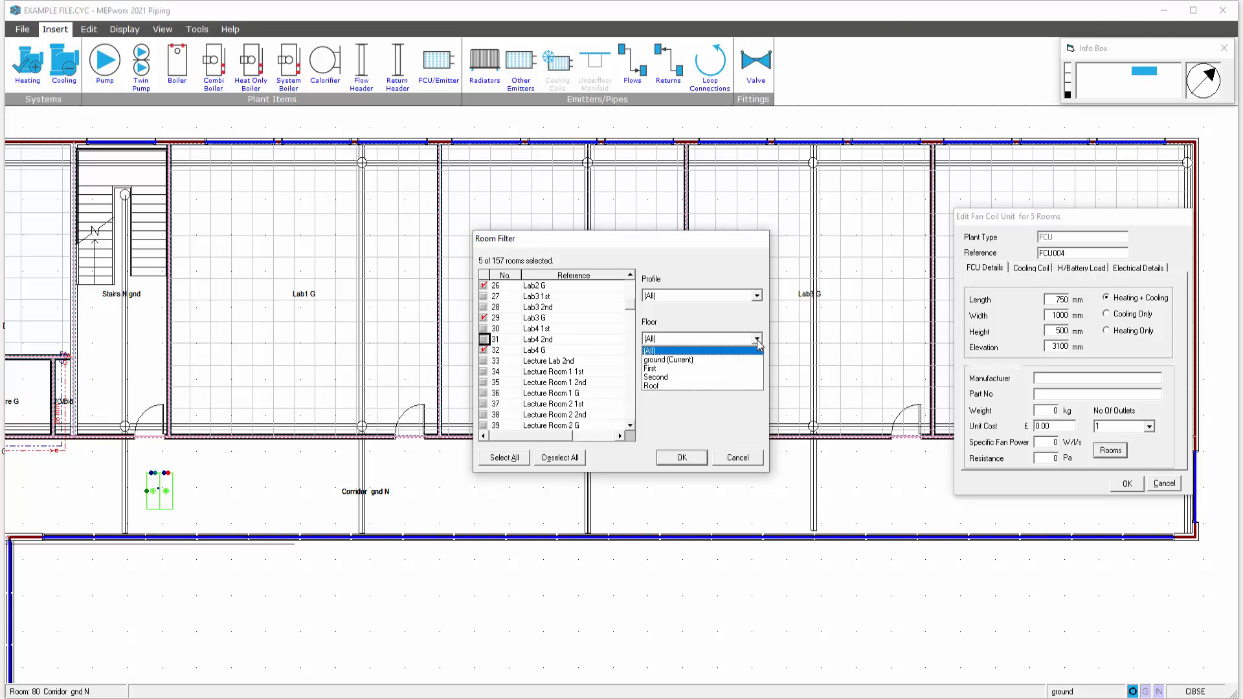
left_click(684, 360)
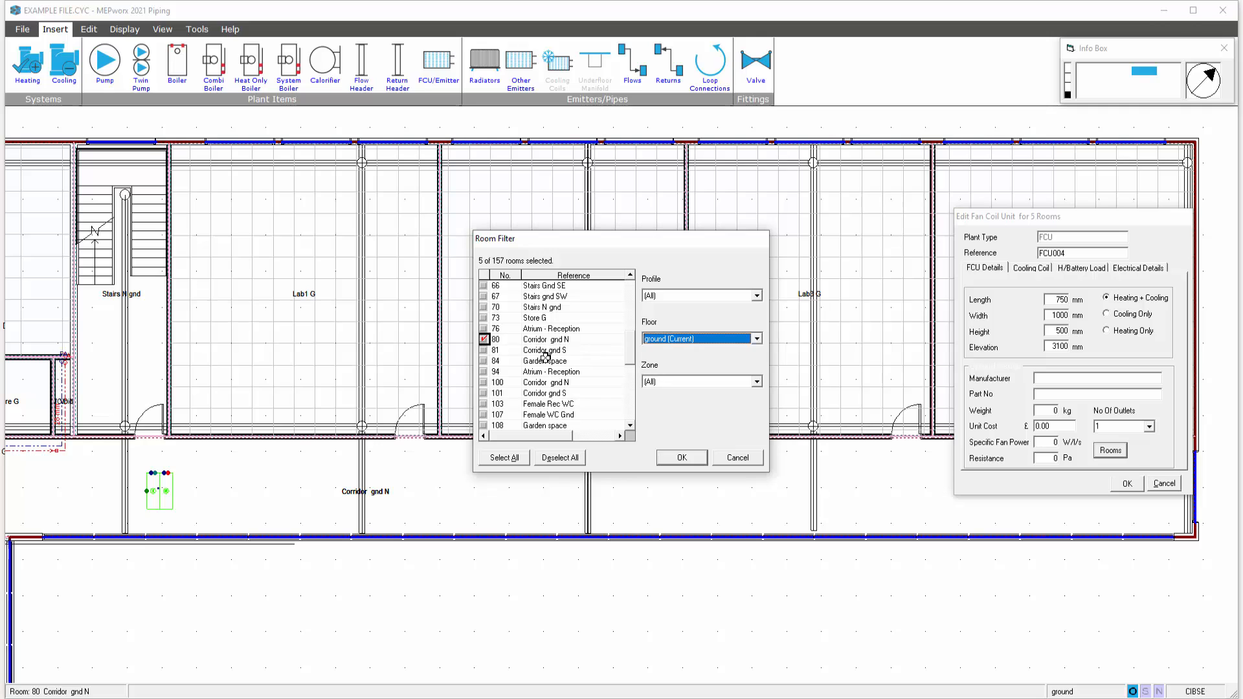
left_click(484, 340)
left_click(680, 458)
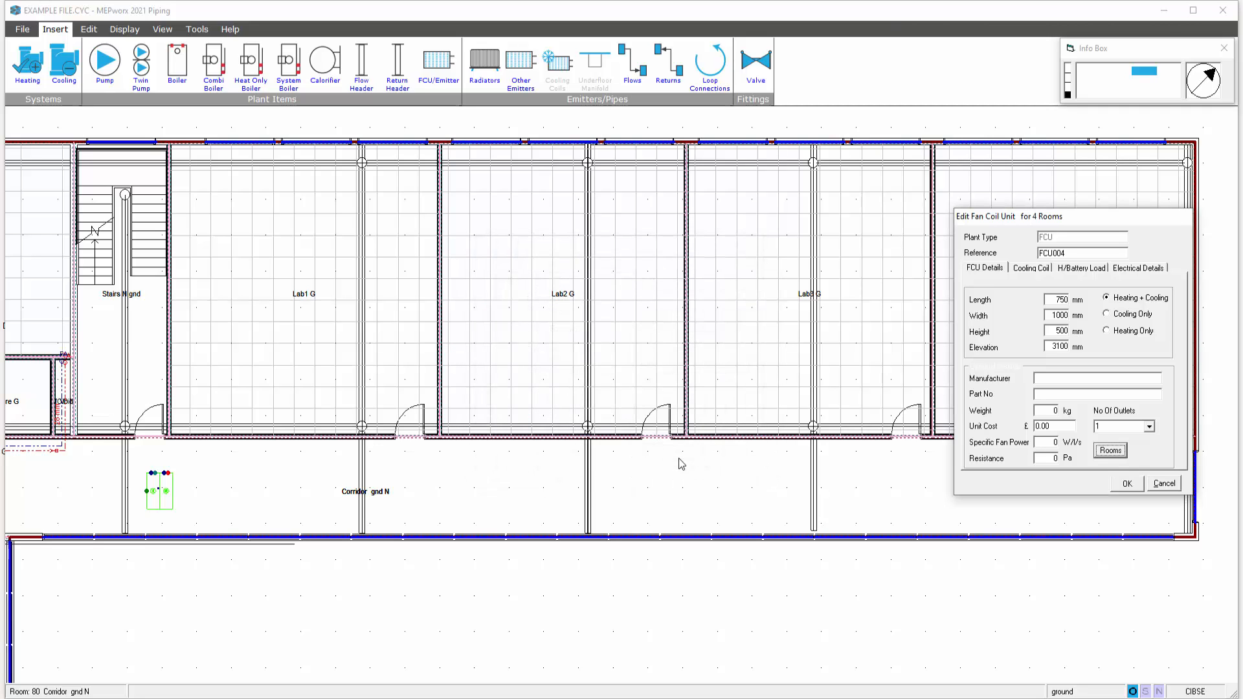
left_click(1125, 486)
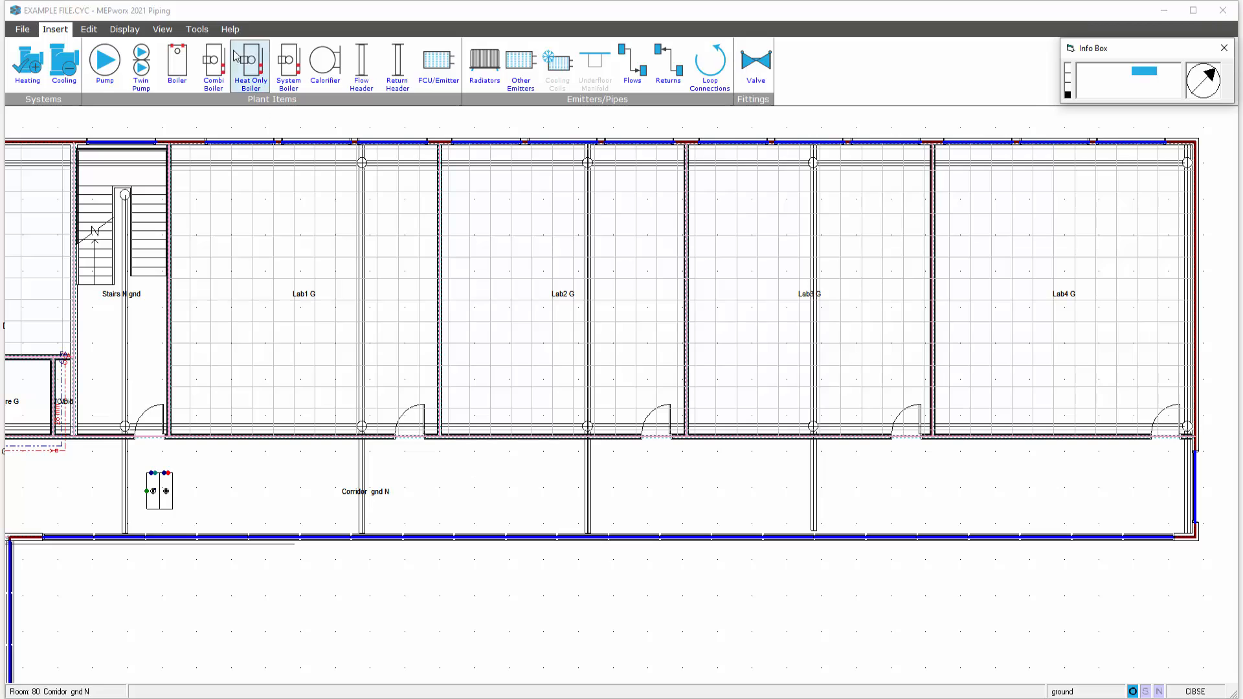
Review the display options for showing other services and for pipe visibility, leaving them without changes
left_click(124, 29)
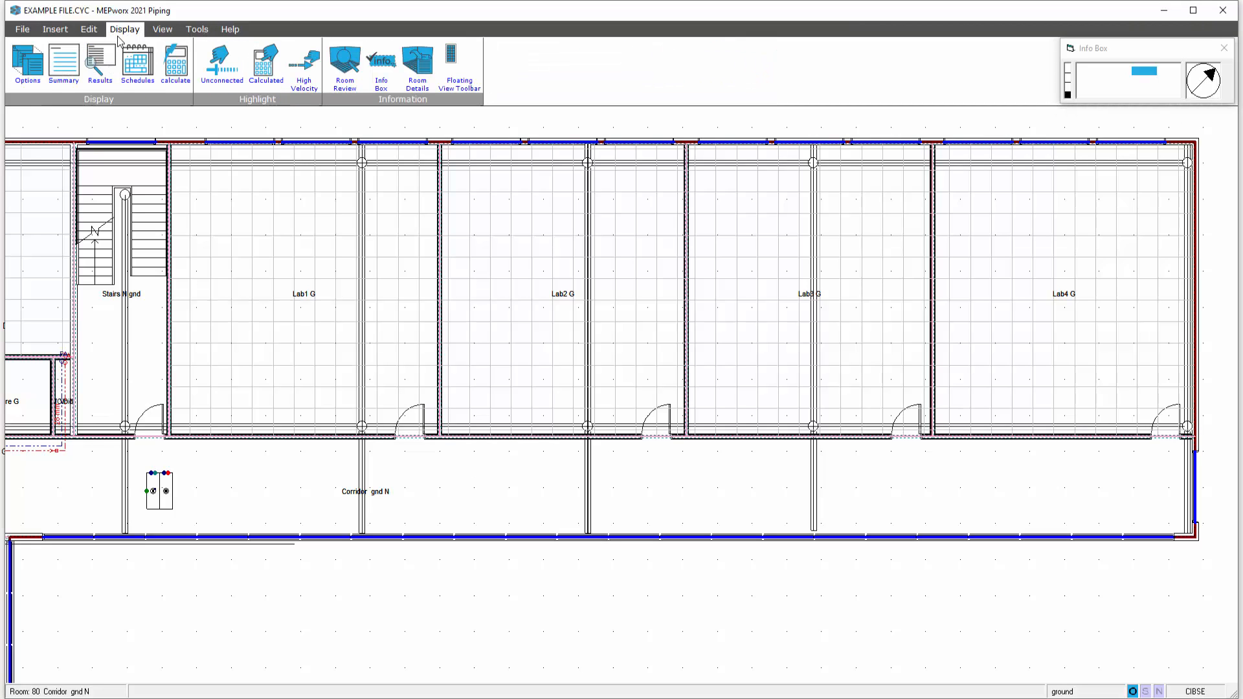
left_click(24, 63)
left_click(578, 272)
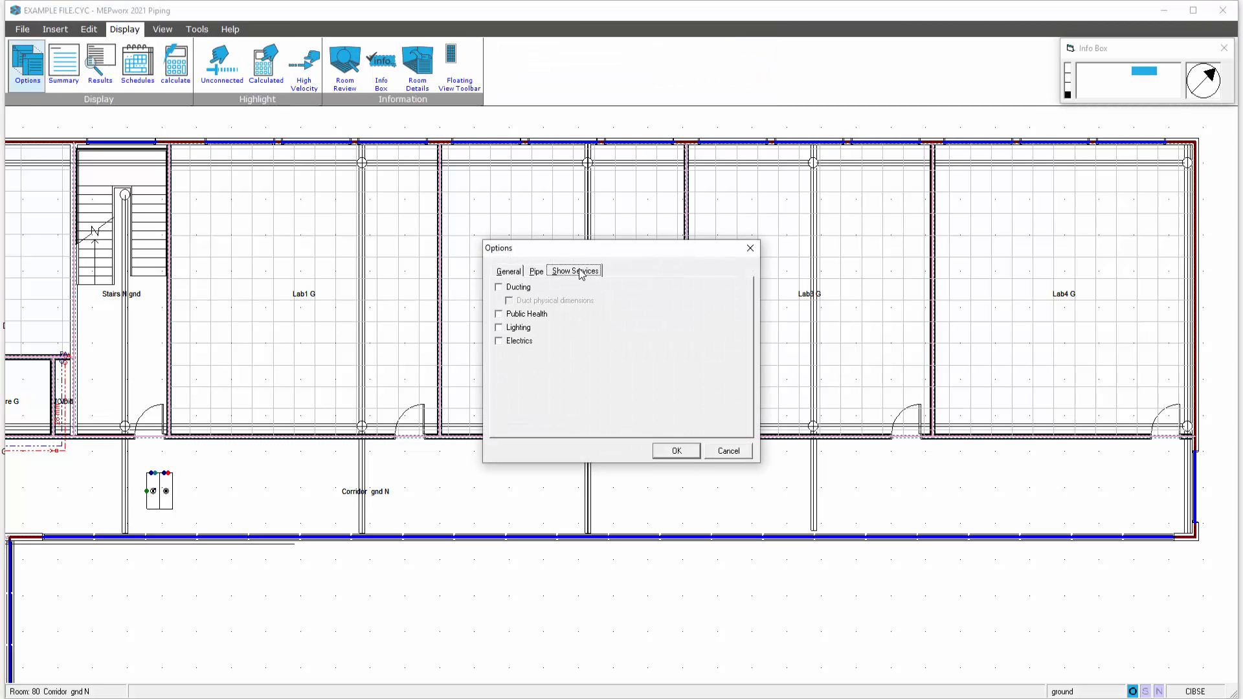
left_click(534, 272)
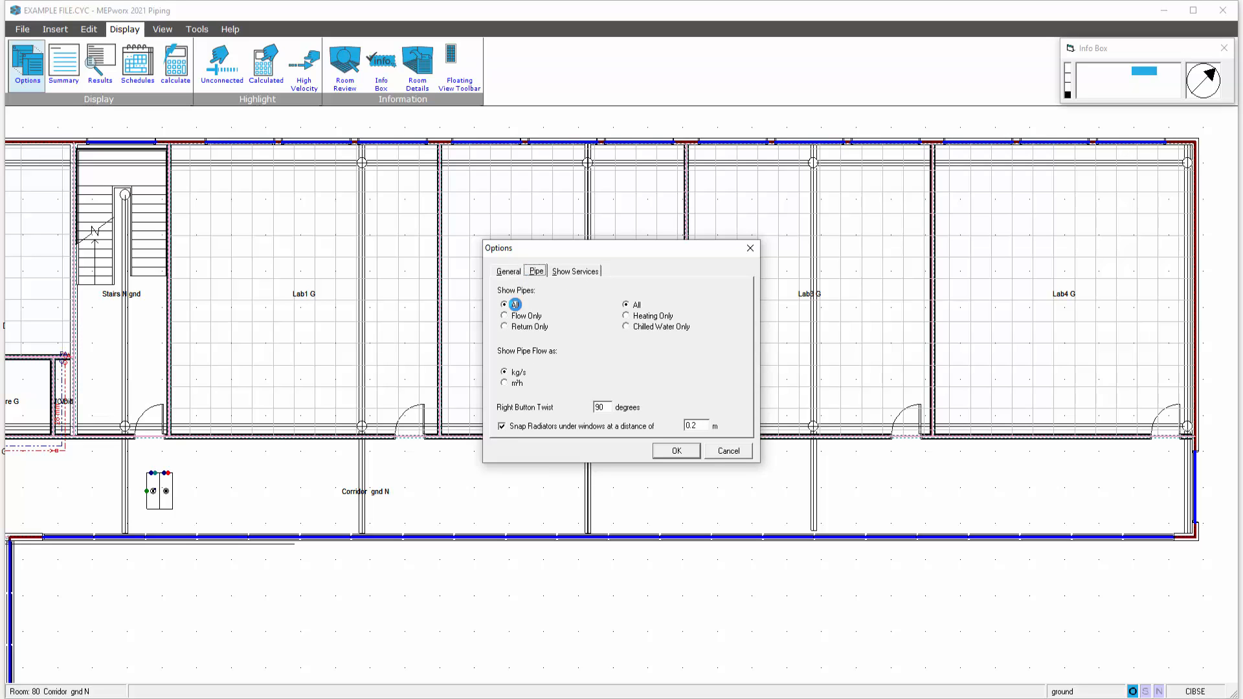
left_click(727, 451)
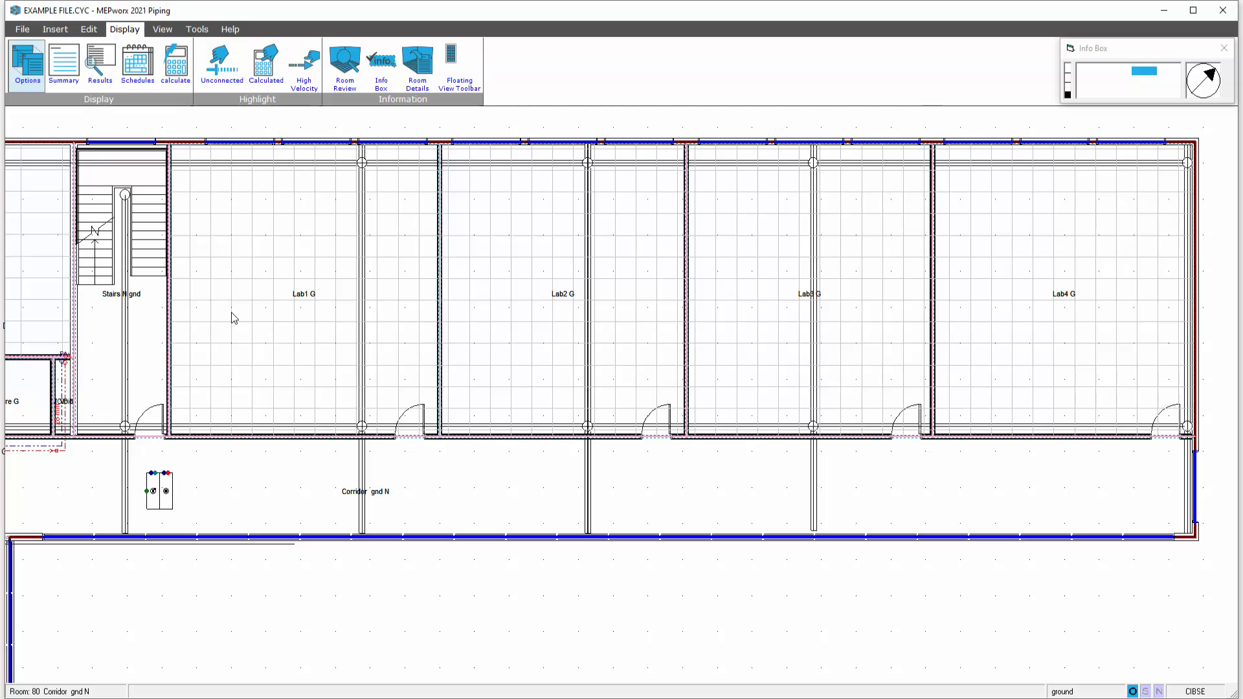
Review the corridor fan coil unit's details and examine its heating and cooling pipe connection points on the plan
double_click(165, 496)
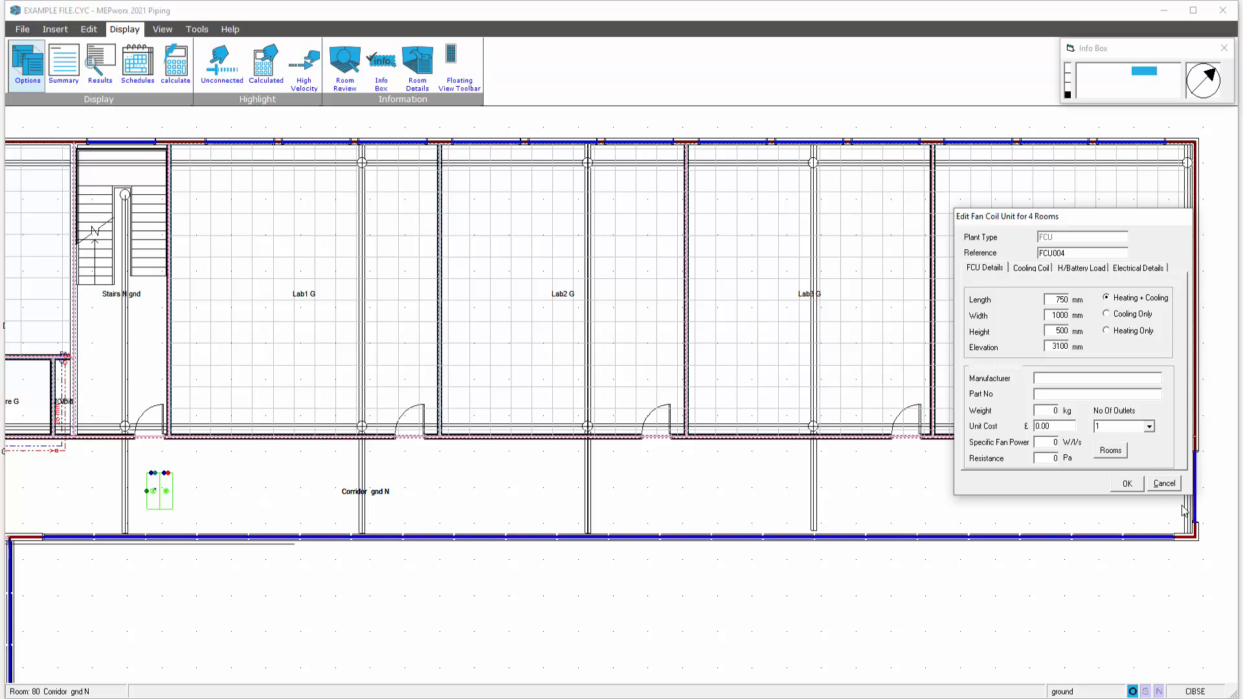
left_click(1163, 484)
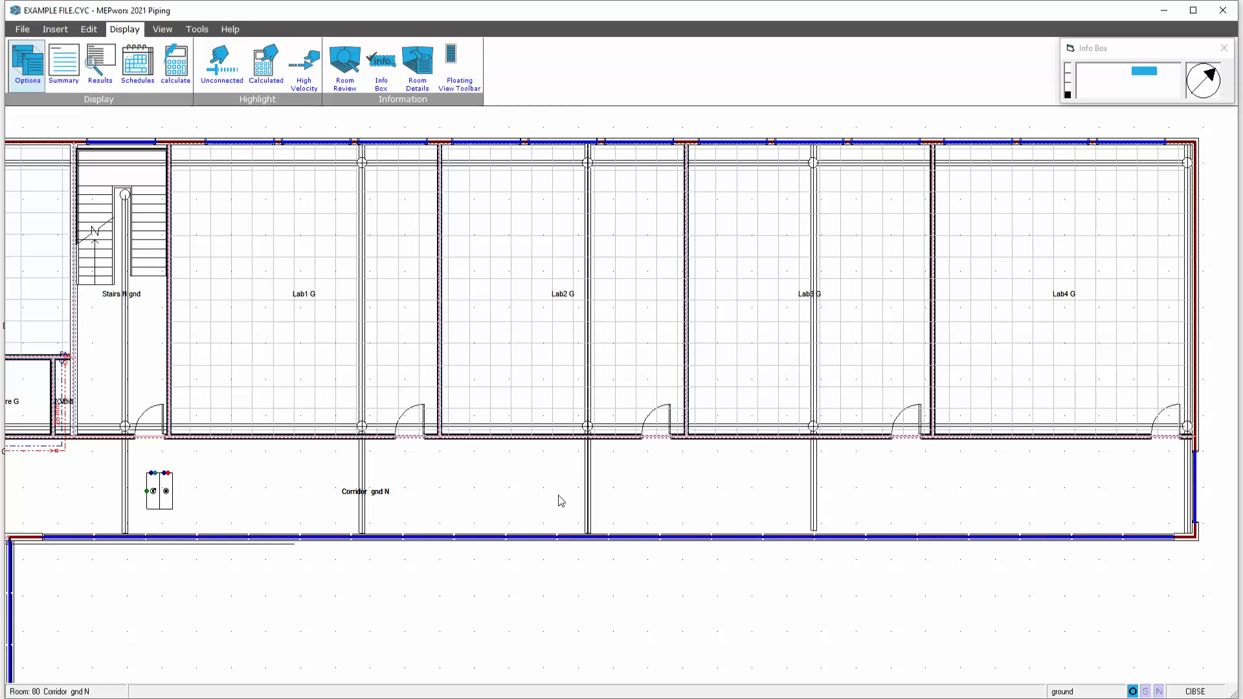
middle_click_drag(577, 500, 741, 503)
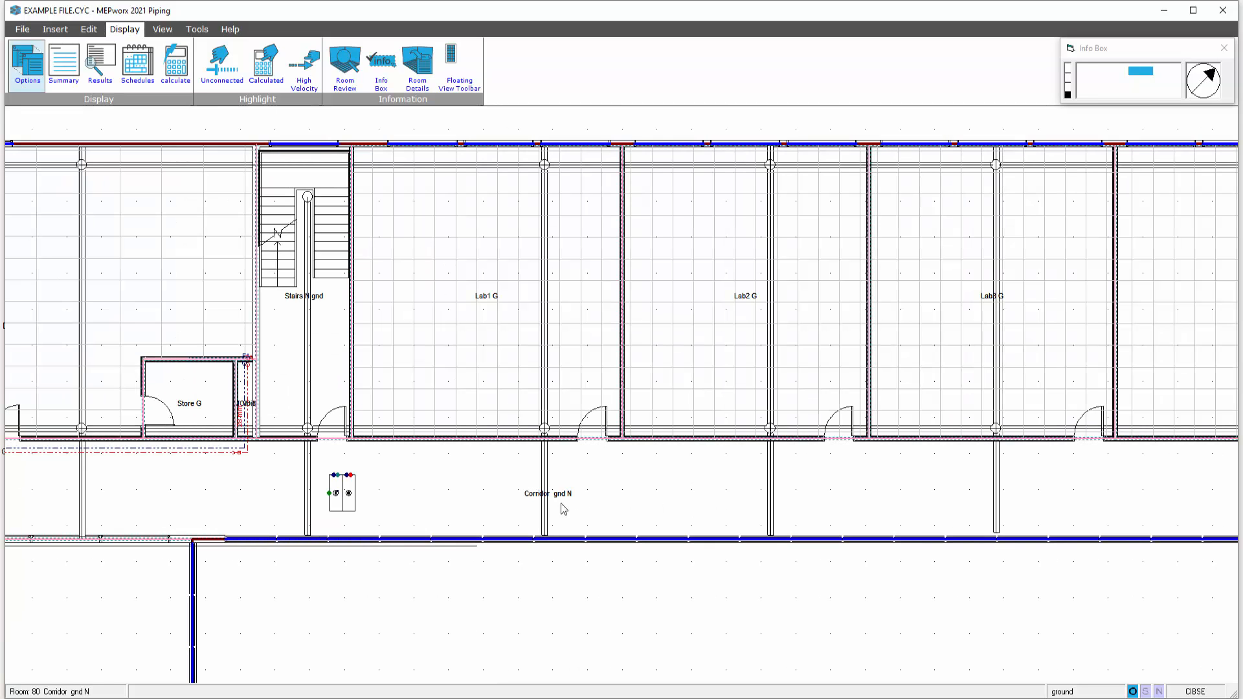
middle_click_drag(491, 502, 626, 477)
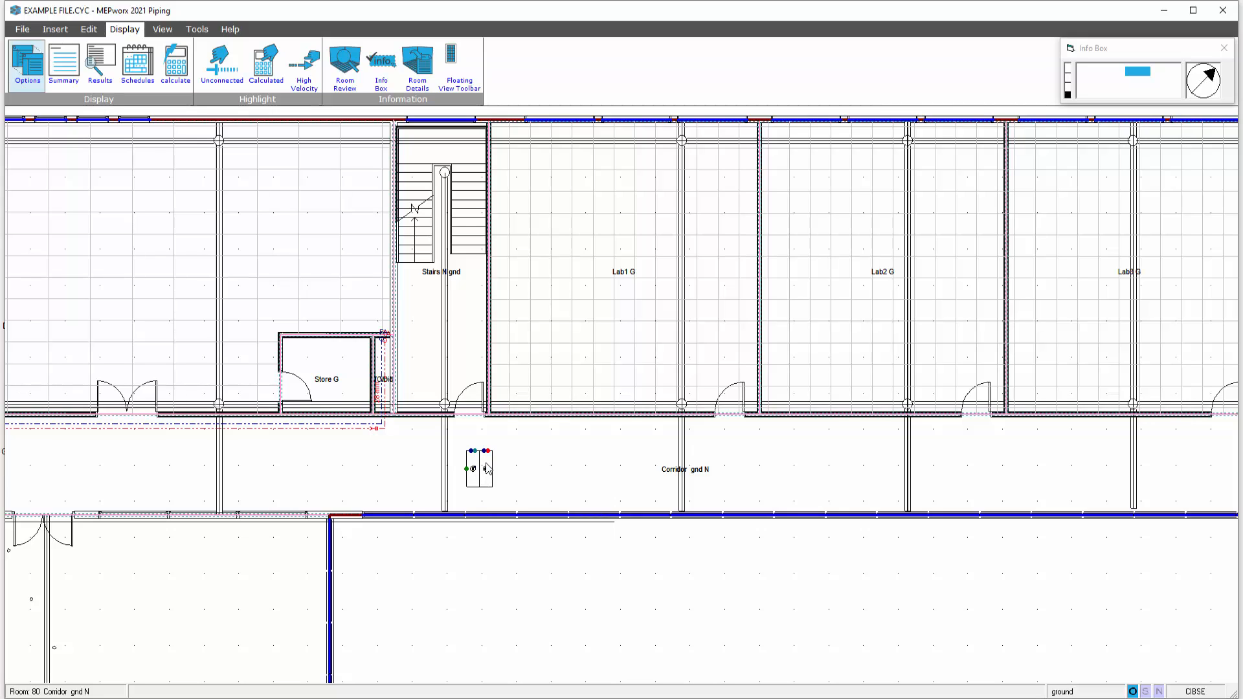
scroll(482, 465, "up", 3)
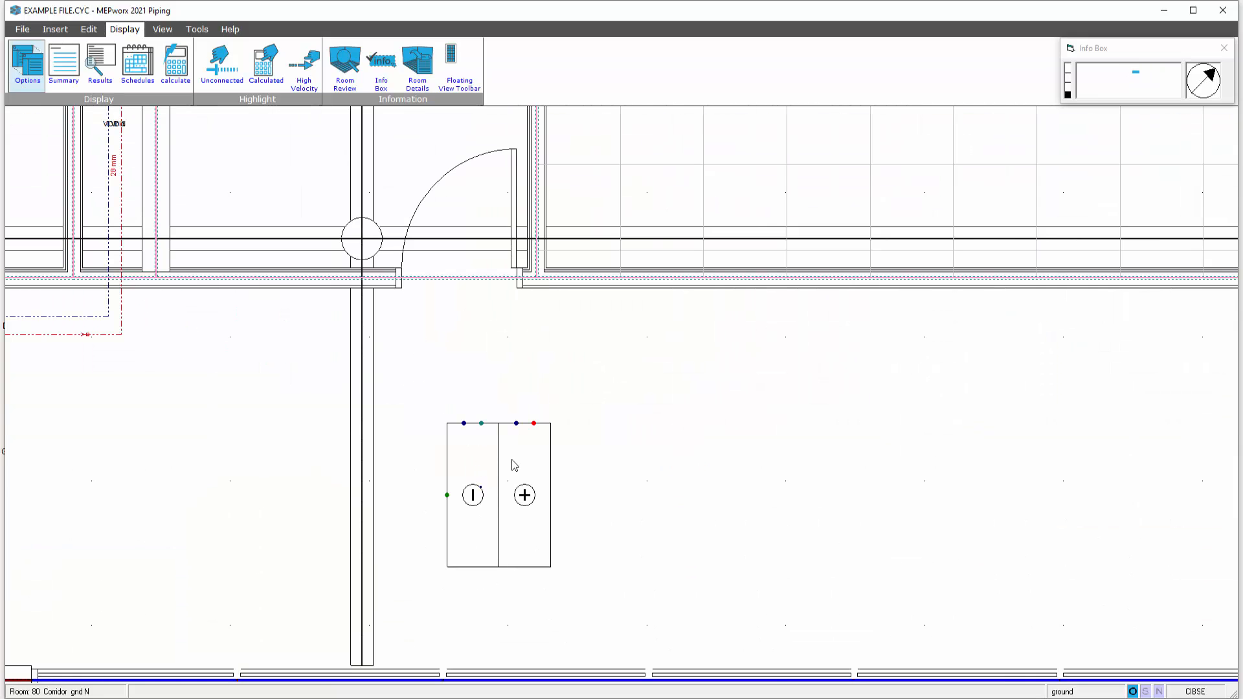
Make cooling the active piping system for inserting items around the corridor fan coil unit
left_click(54, 29)
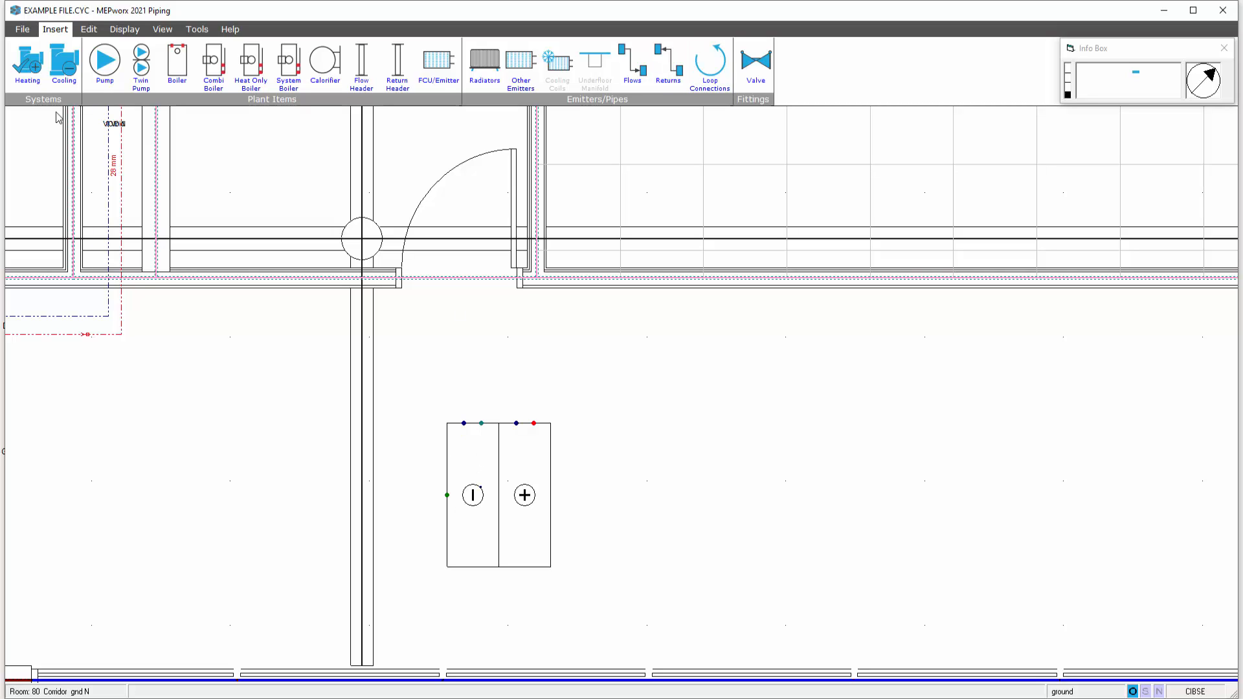
left_click(64, 63)
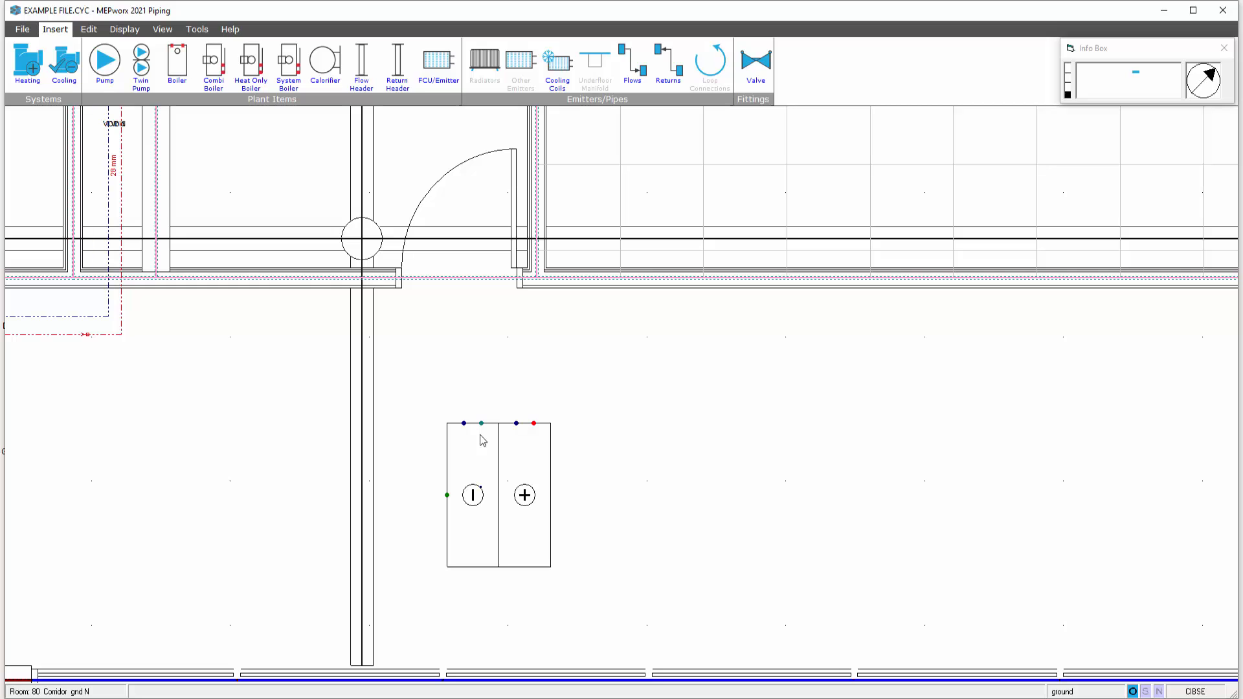
scroll(676, 507, "down", 2)
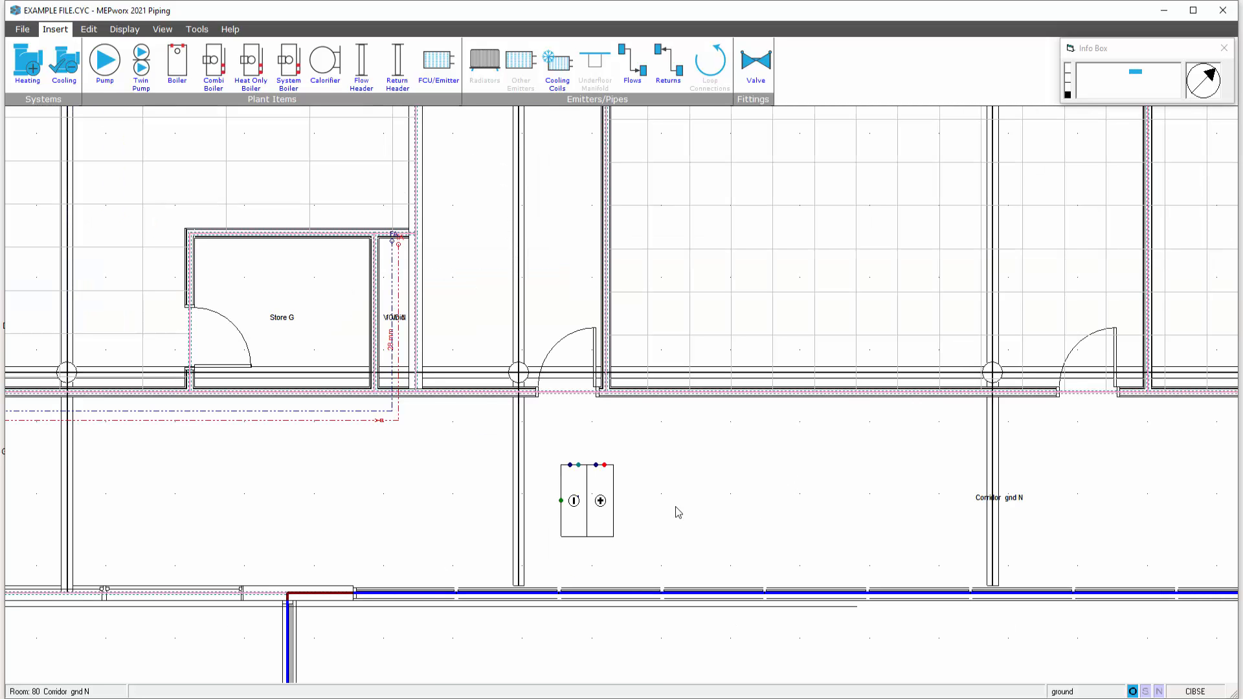